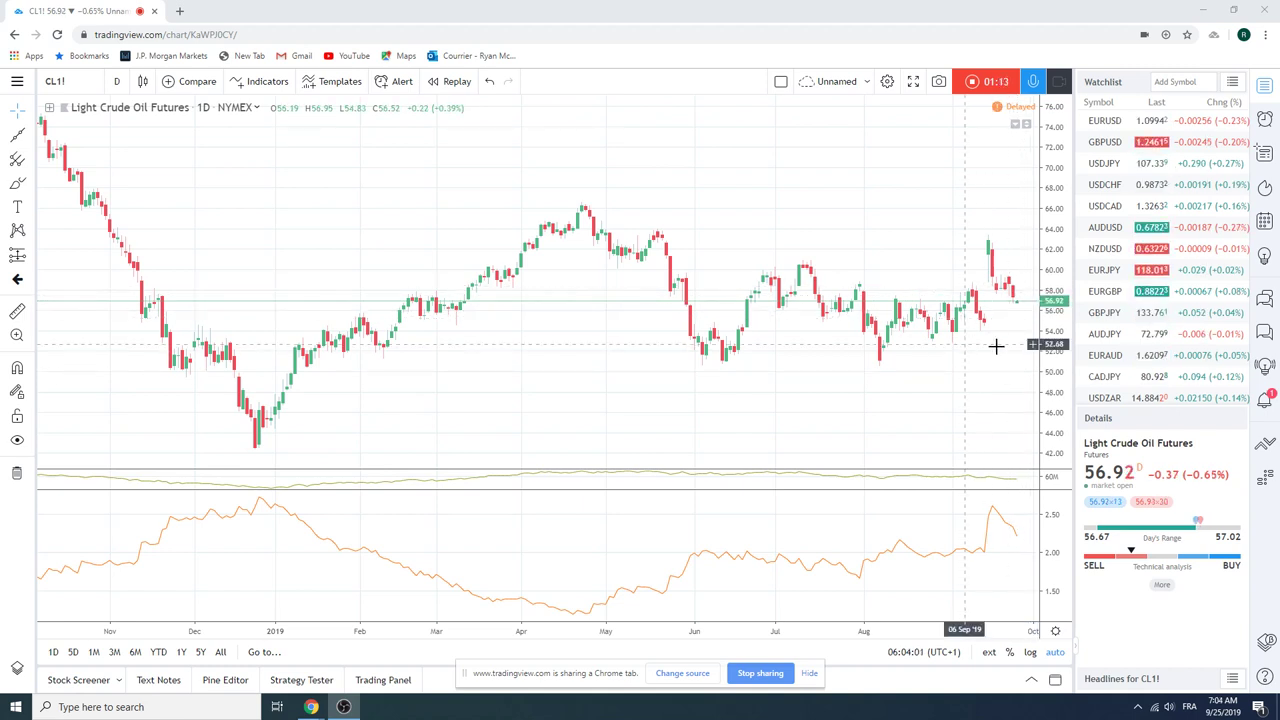
# Step: Load the EURUSD daily chart from the watchlist in place of crude oil futures
pyautogui.click(1106, 121)
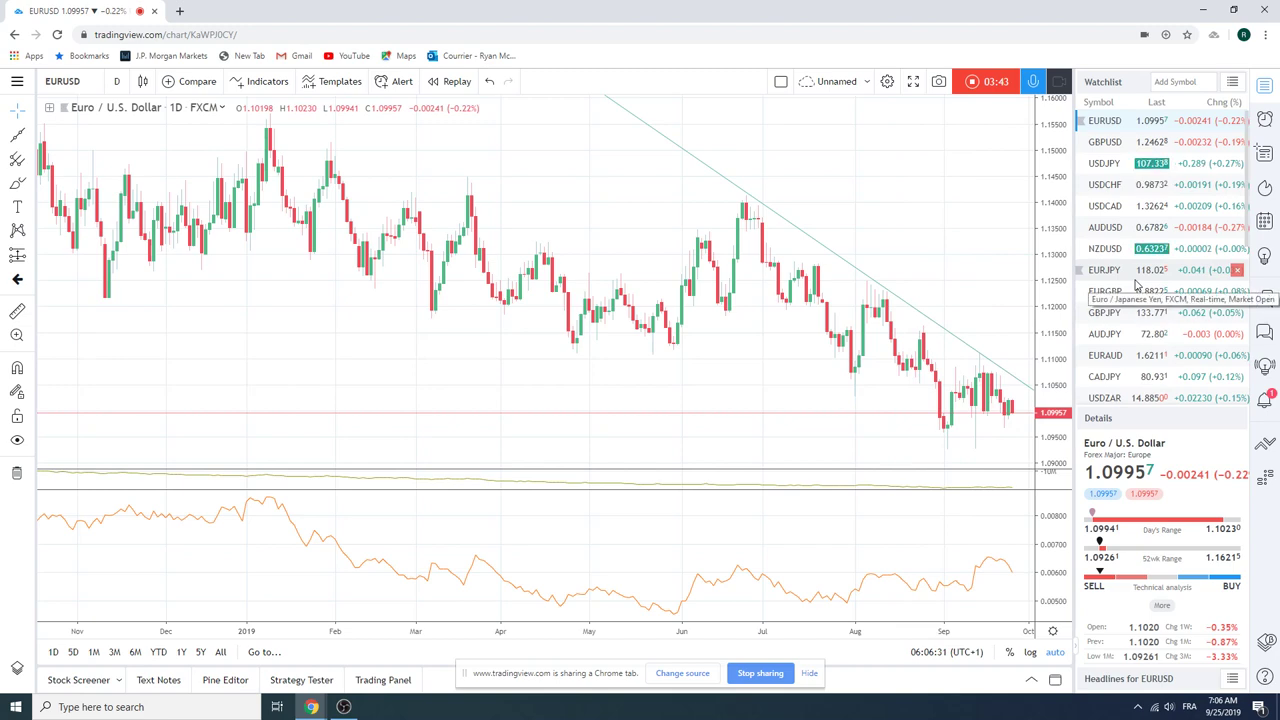
# Step: Switch the chart to S&P 500 E-mini futures (ES1!) from the watchlist and zoom in
pyautogui.scroll(-3, 1130, 300)
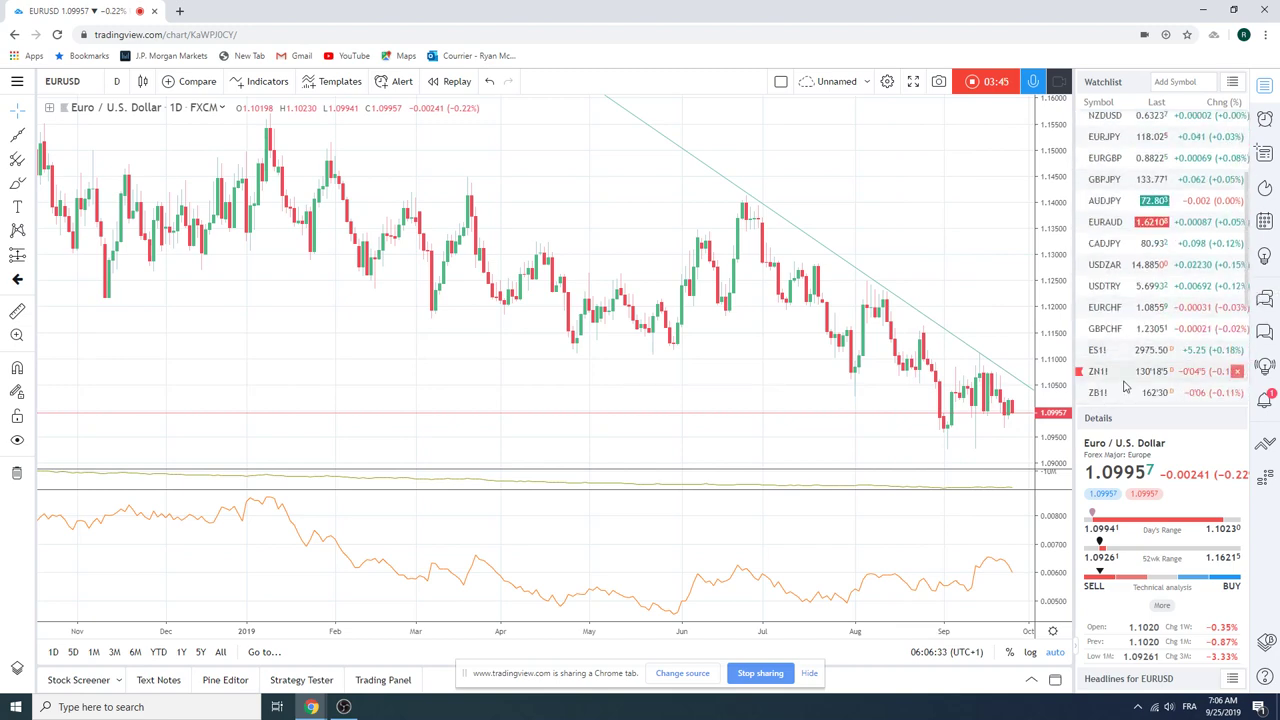
pyautogui.click(1110, 351)
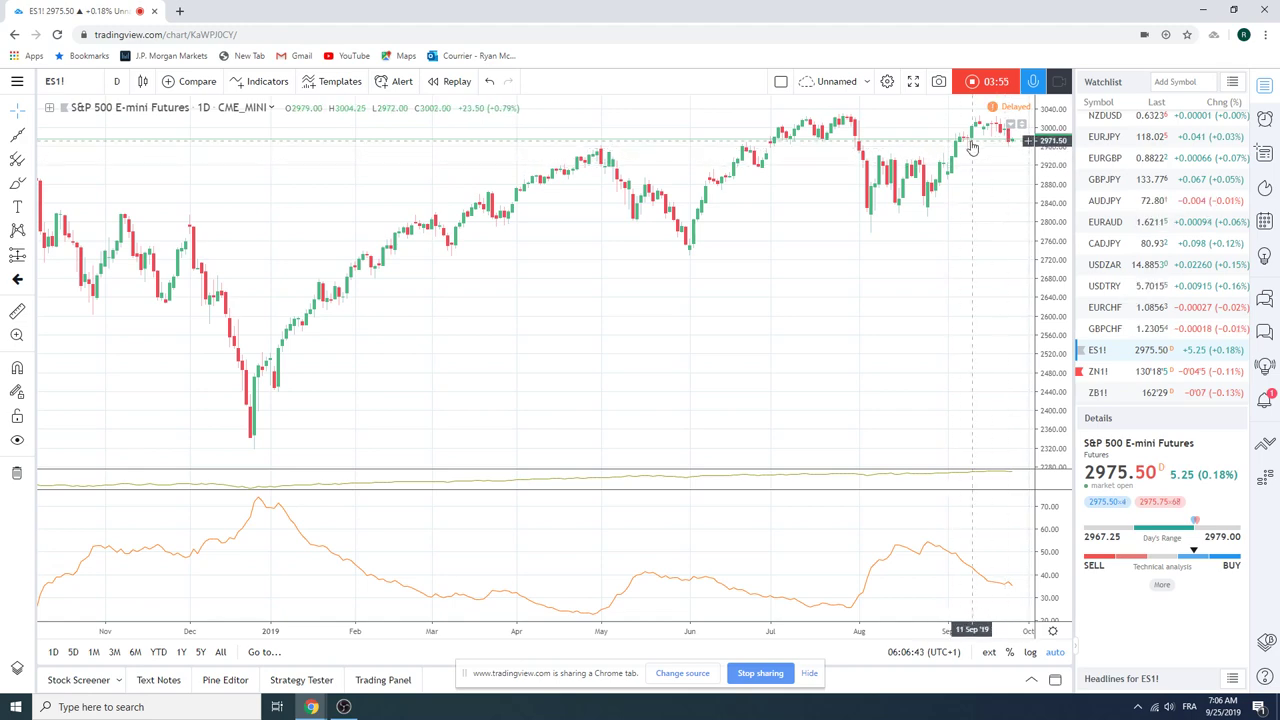
pyautogui.scroll(3, 914, 246)
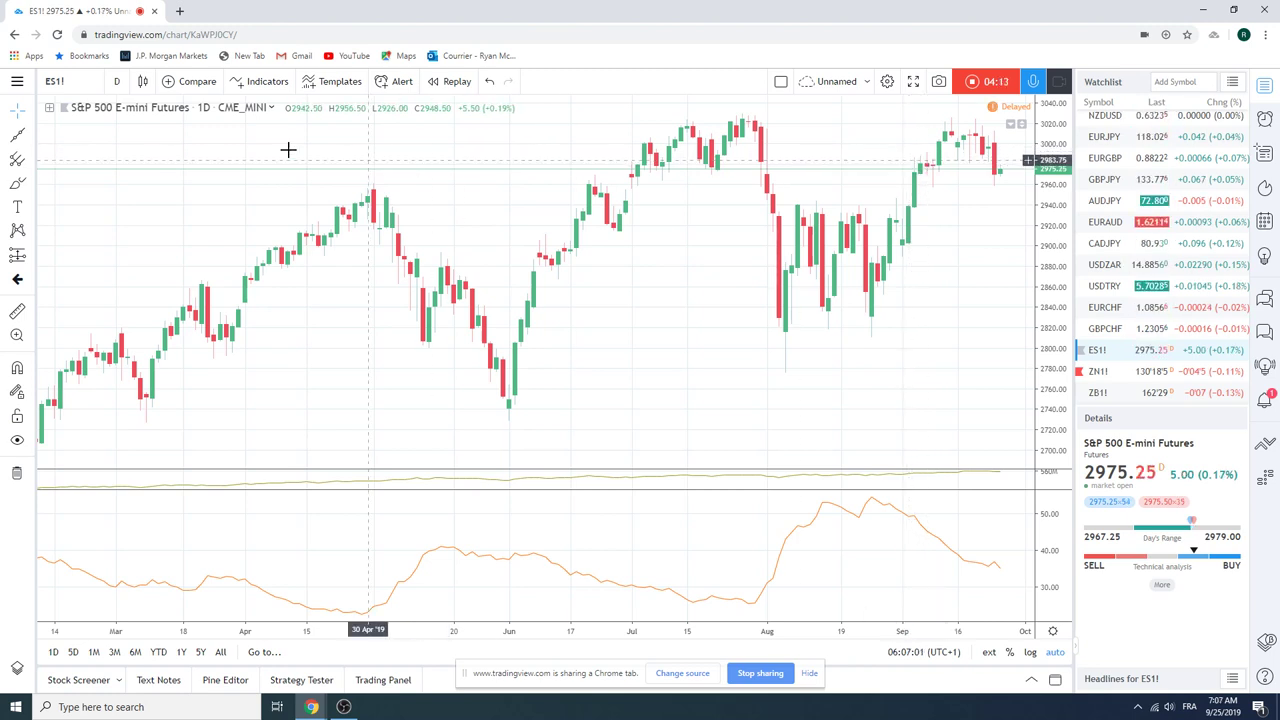
pyautogui.click(117, 82)
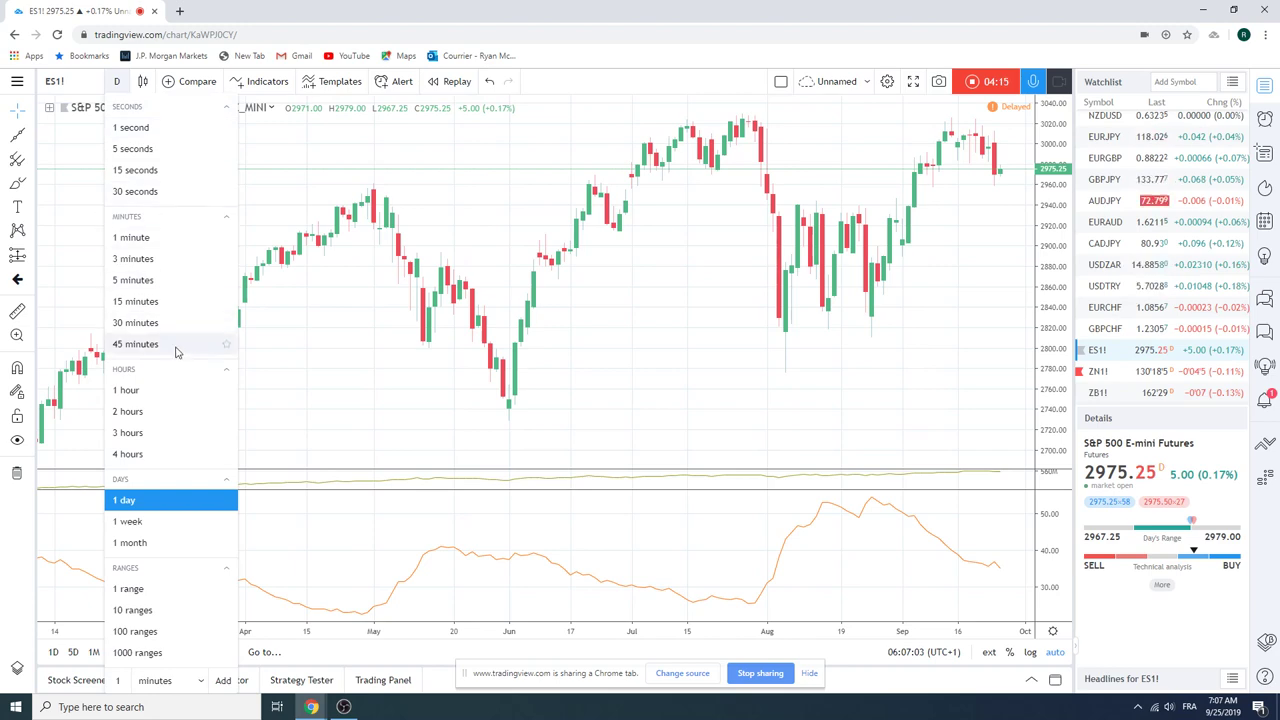
# Step: Put the ES1! chart on 1-hour candles
pyautogui.click(170, 392)
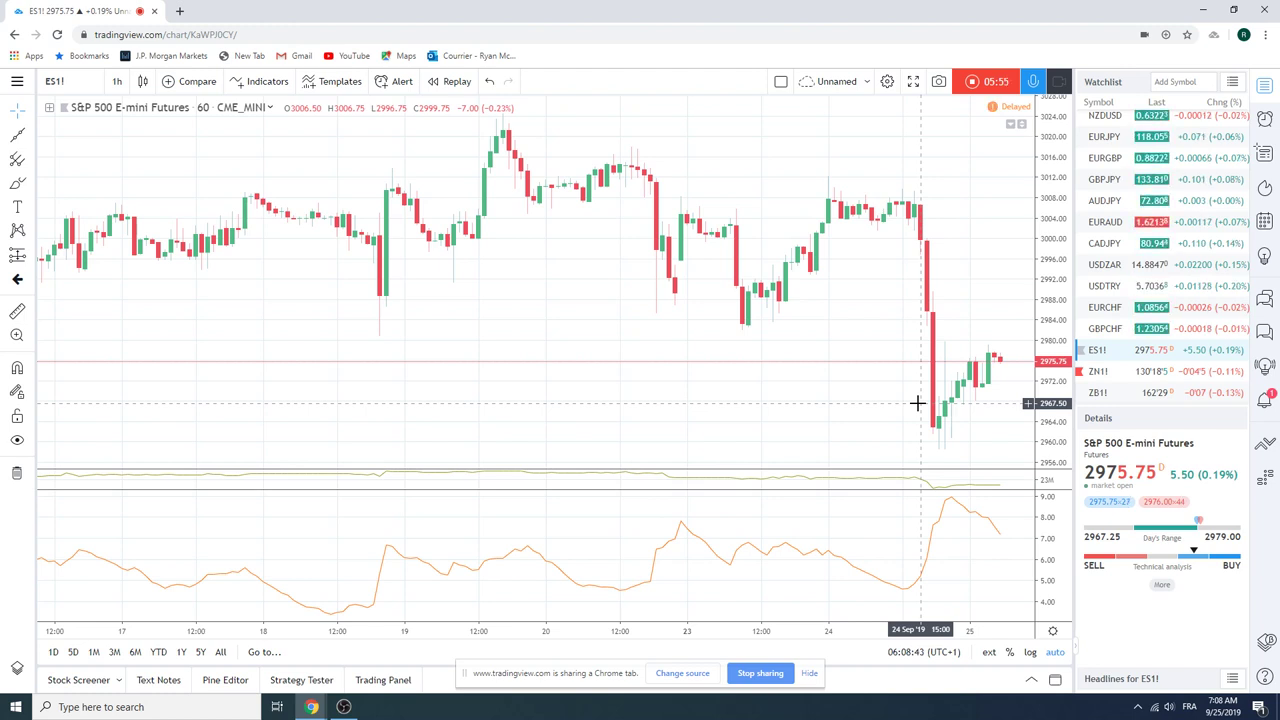
# Step: Return the ES1! chart to daily candles after briefly viewing weekly ones
pyautogui.click(117, 84)
pyautogui.click(197, 513)
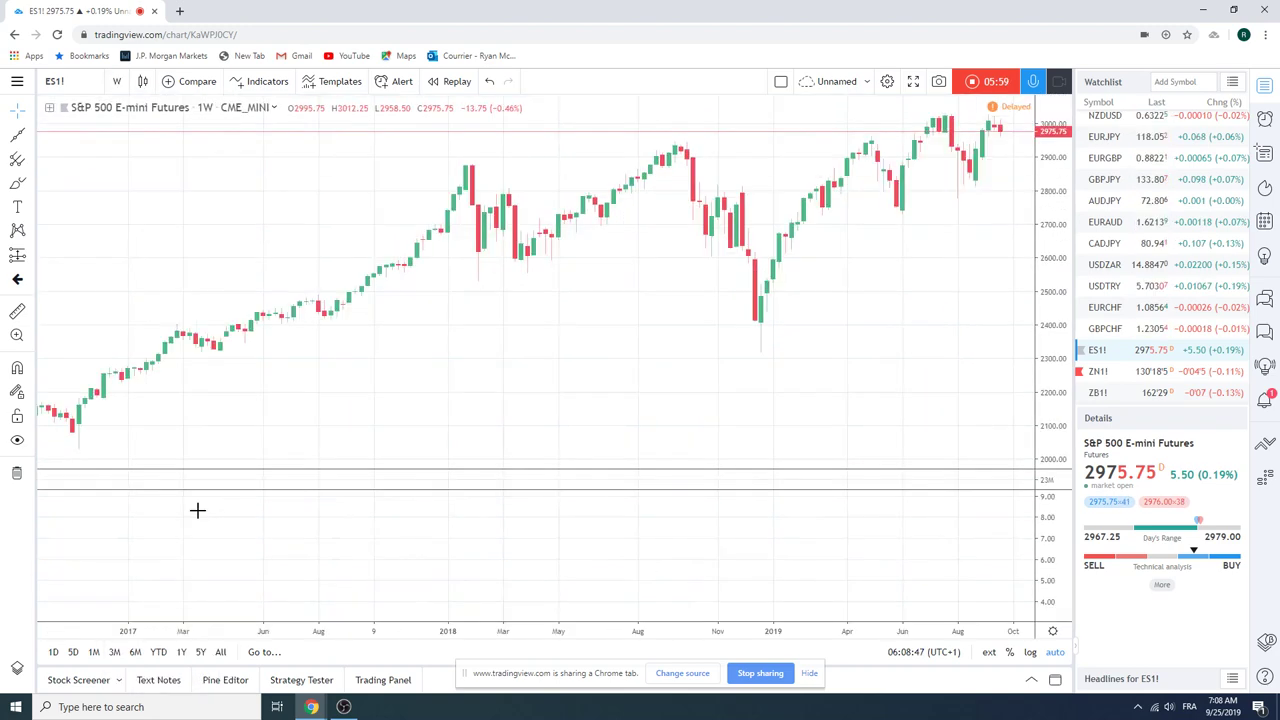
pyautogui.click(117, 81)
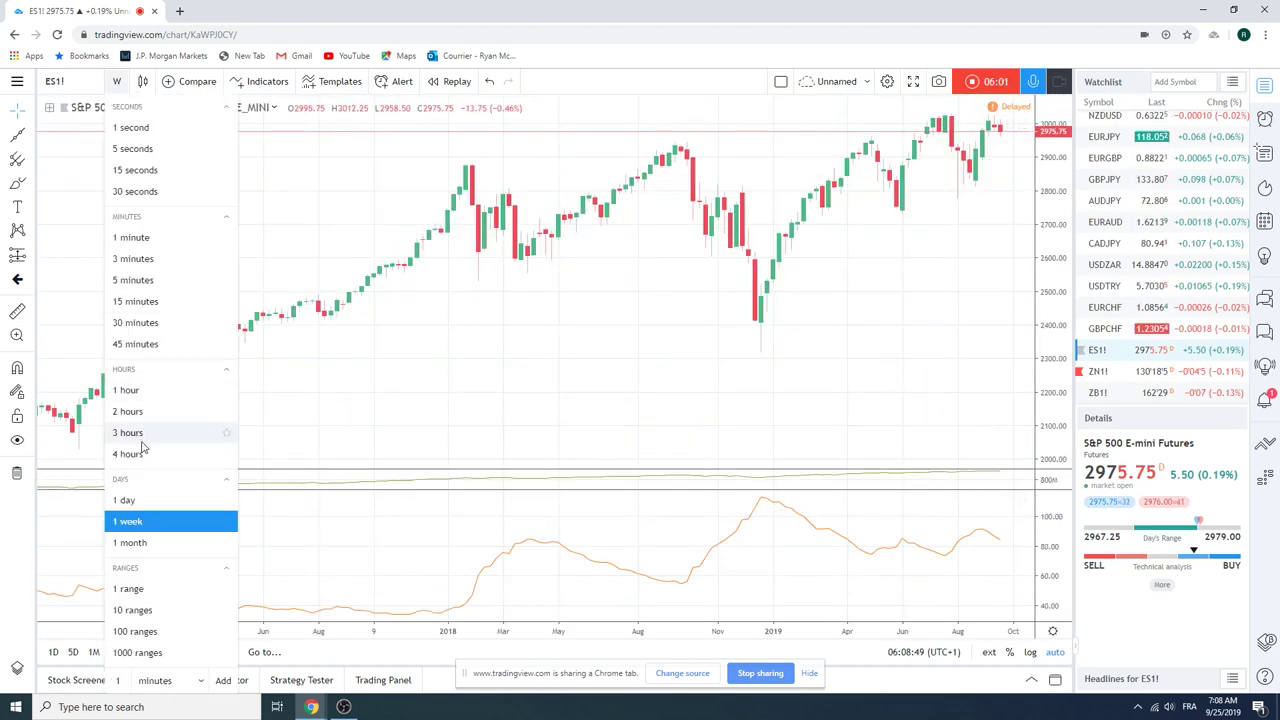
pyautogui.click(160, 502)
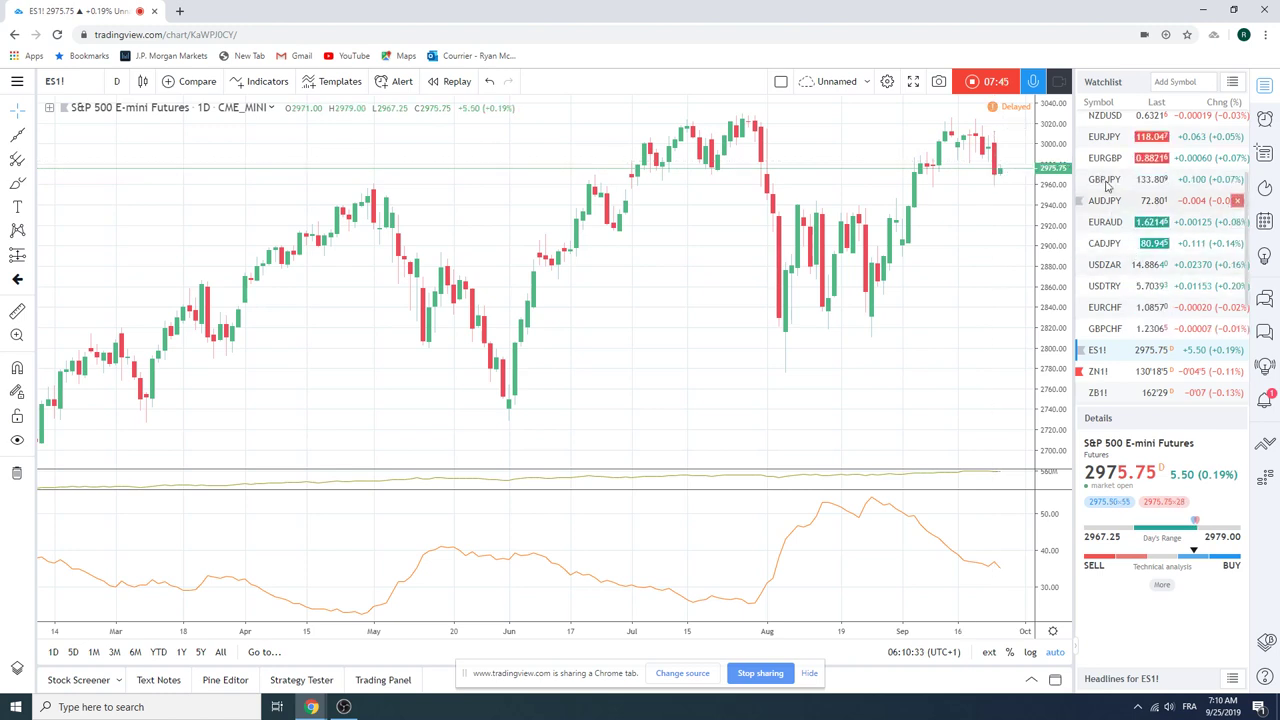
# Step: Load the USDJPY daily chart from the watchlist
pyautogui.scroll(-1, 1134, 227)
pyautogui.scroll(6, 1134, 227)
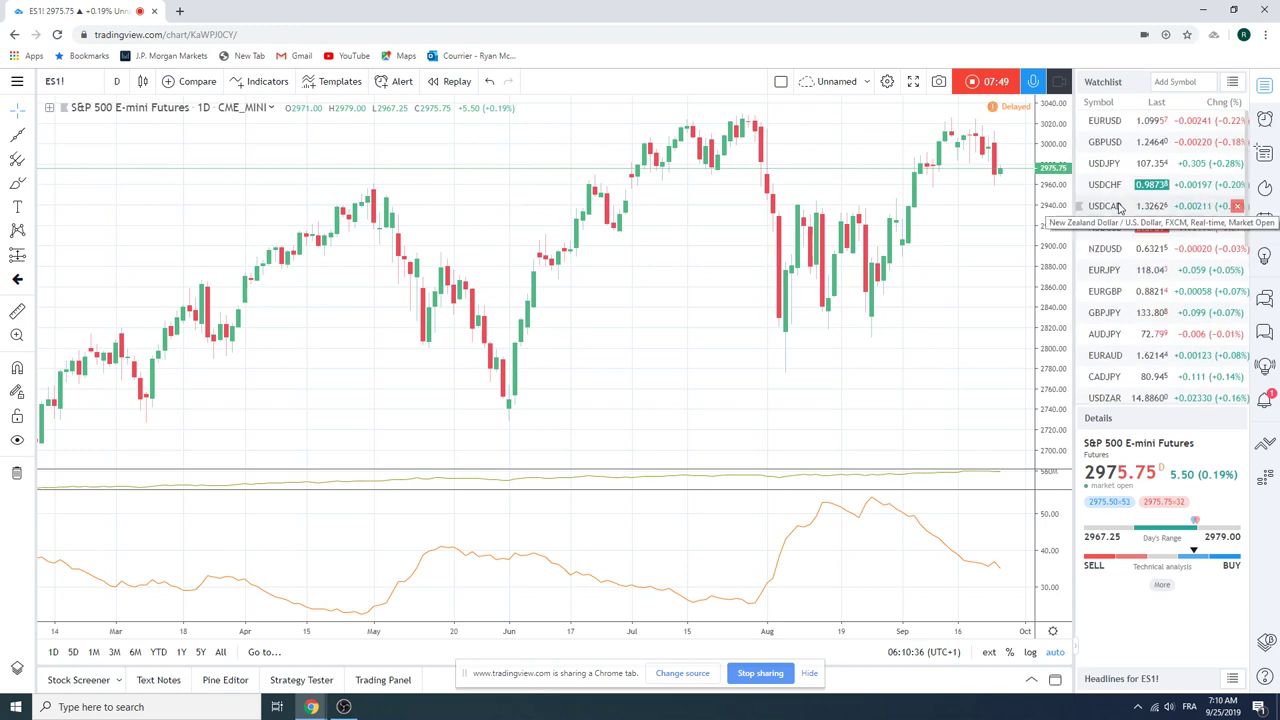
pyautogui.click(1108, 164)
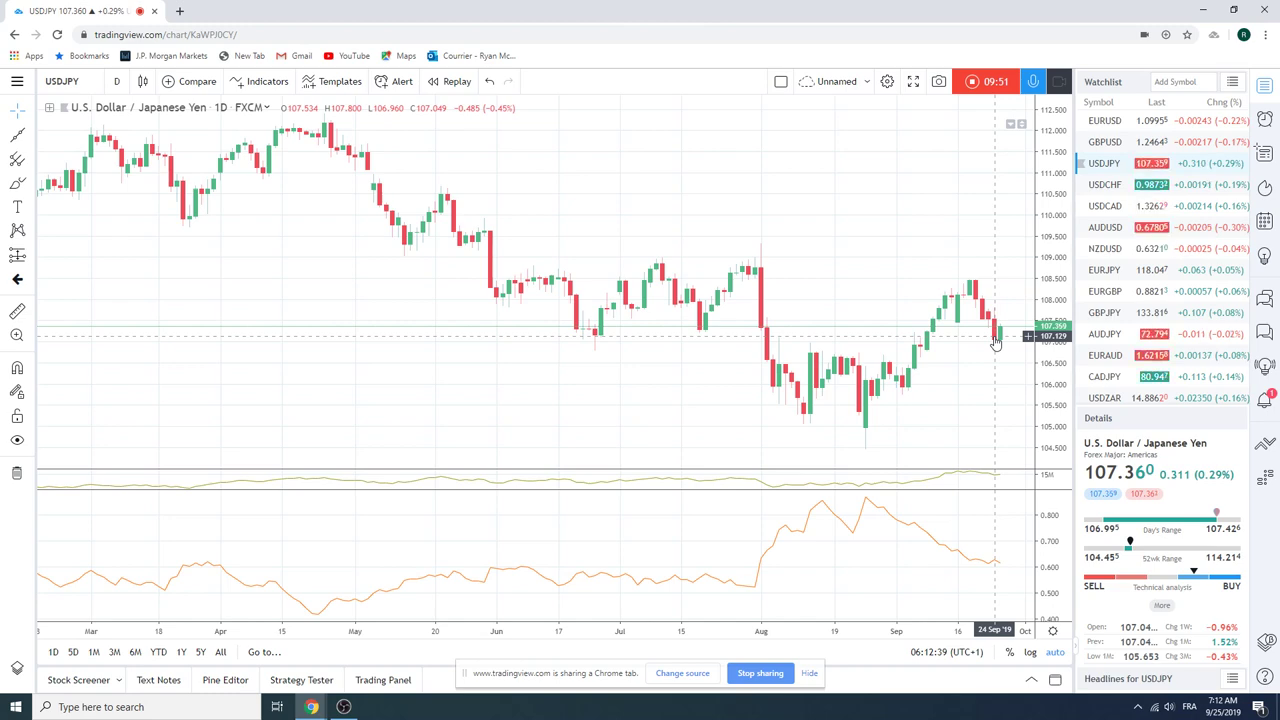
# Step: Load NZDUSD from the watchlist on 1-hour candles and zoom out
pyautogui.click(1104, 248)
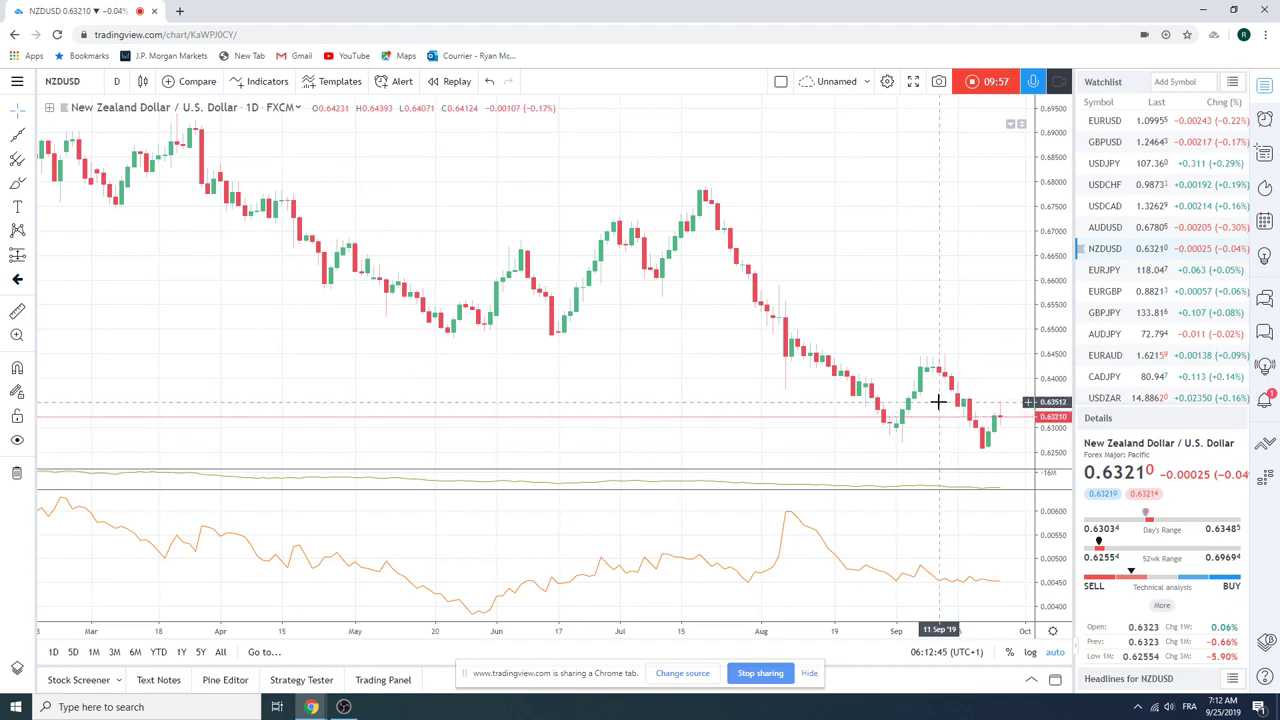
pyautogui.click(116, 81)
pyautogui.click(140, 390)
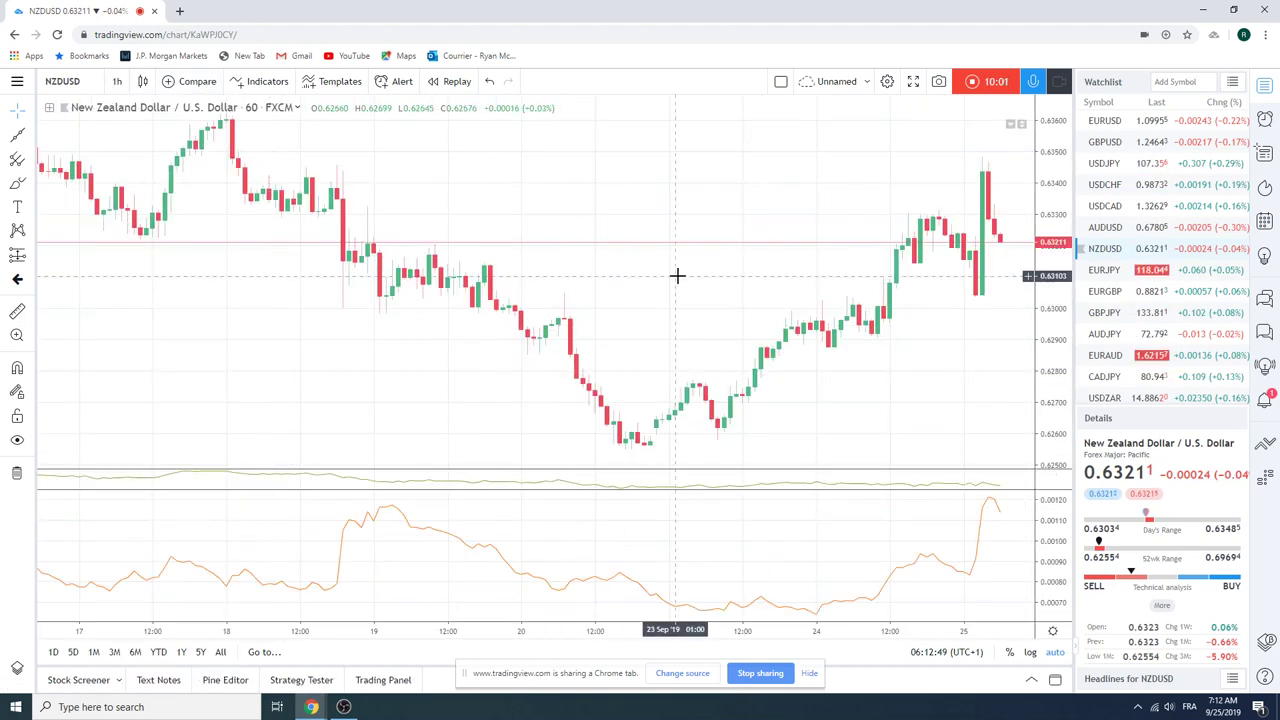
pyautogui.scroll(-3, 615, 241)
pyautogui.scroll(-2, 615, 241)
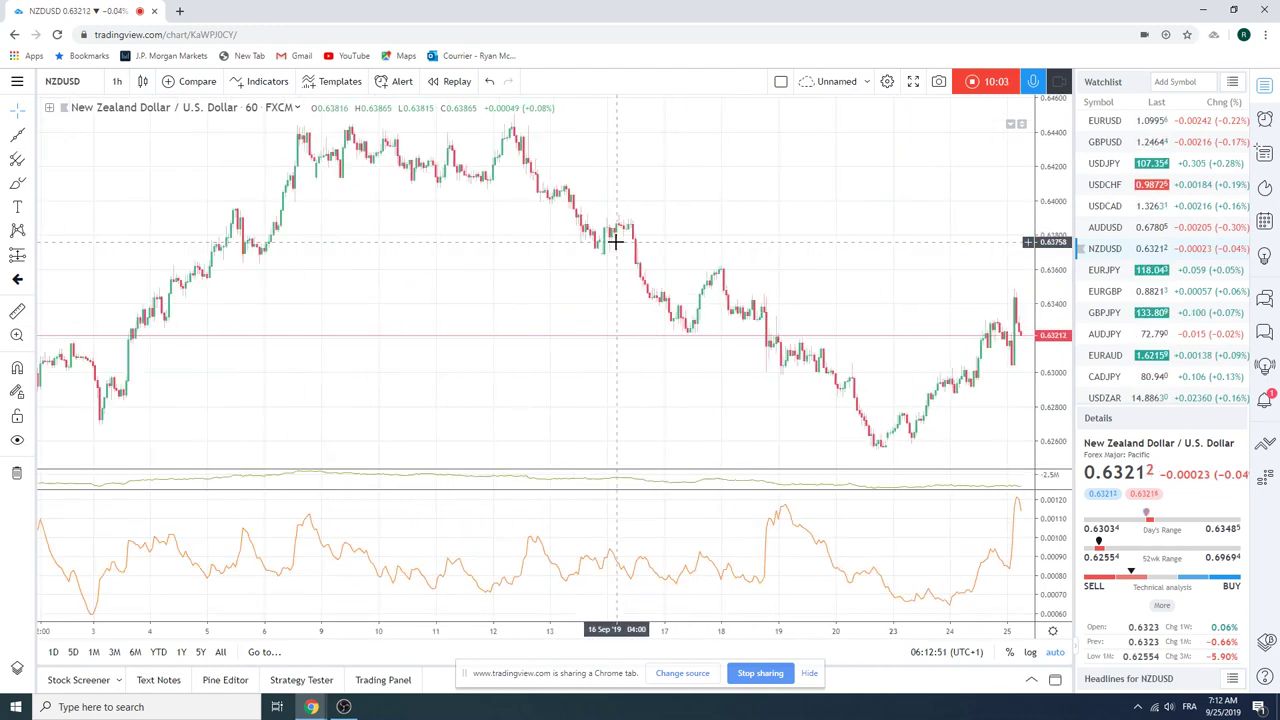
# Step: Search the symbol box for AUDNZD and load its hourly chart
pyautogui.click(83, 81)
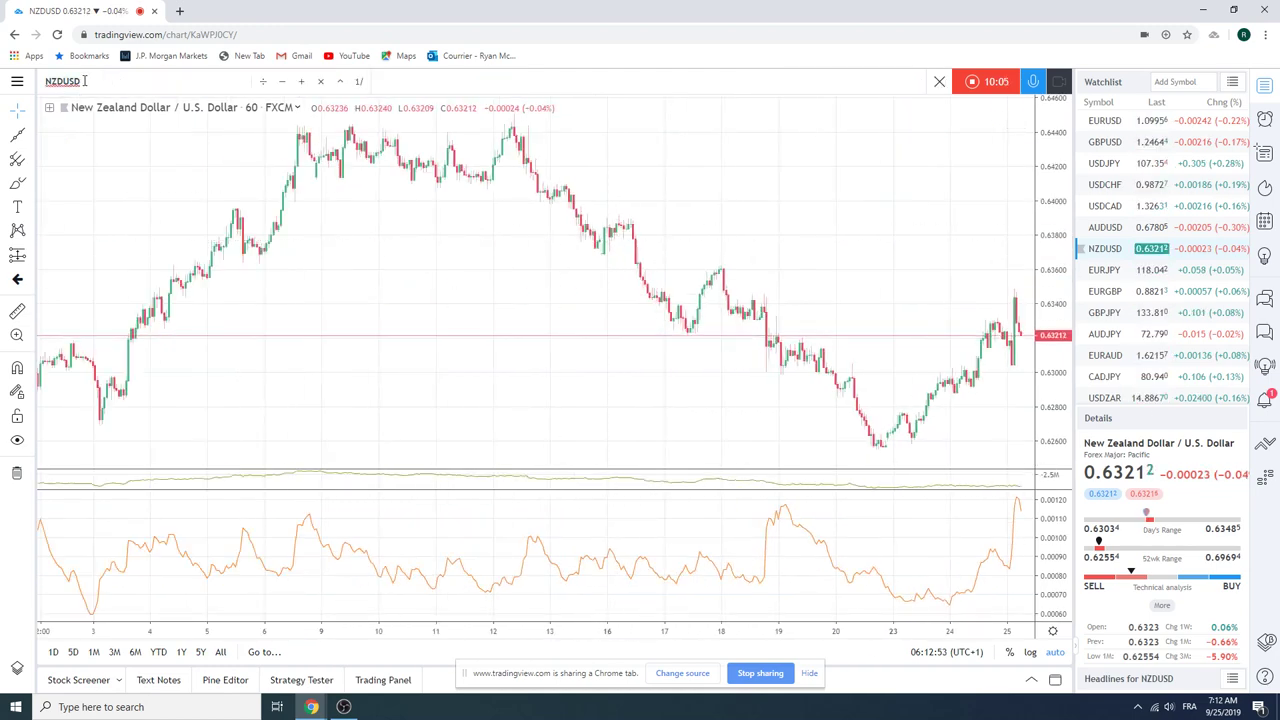
pyautogui.write('AUDN')
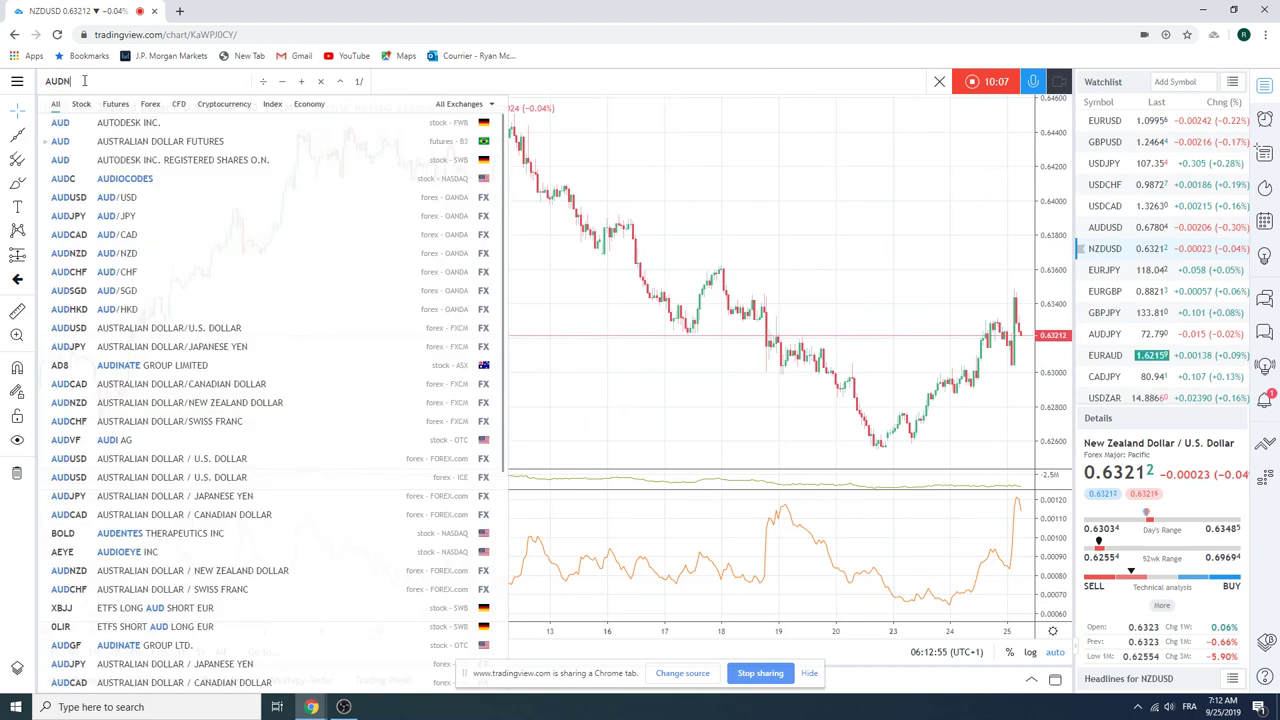
pyautogui.write('ZD')
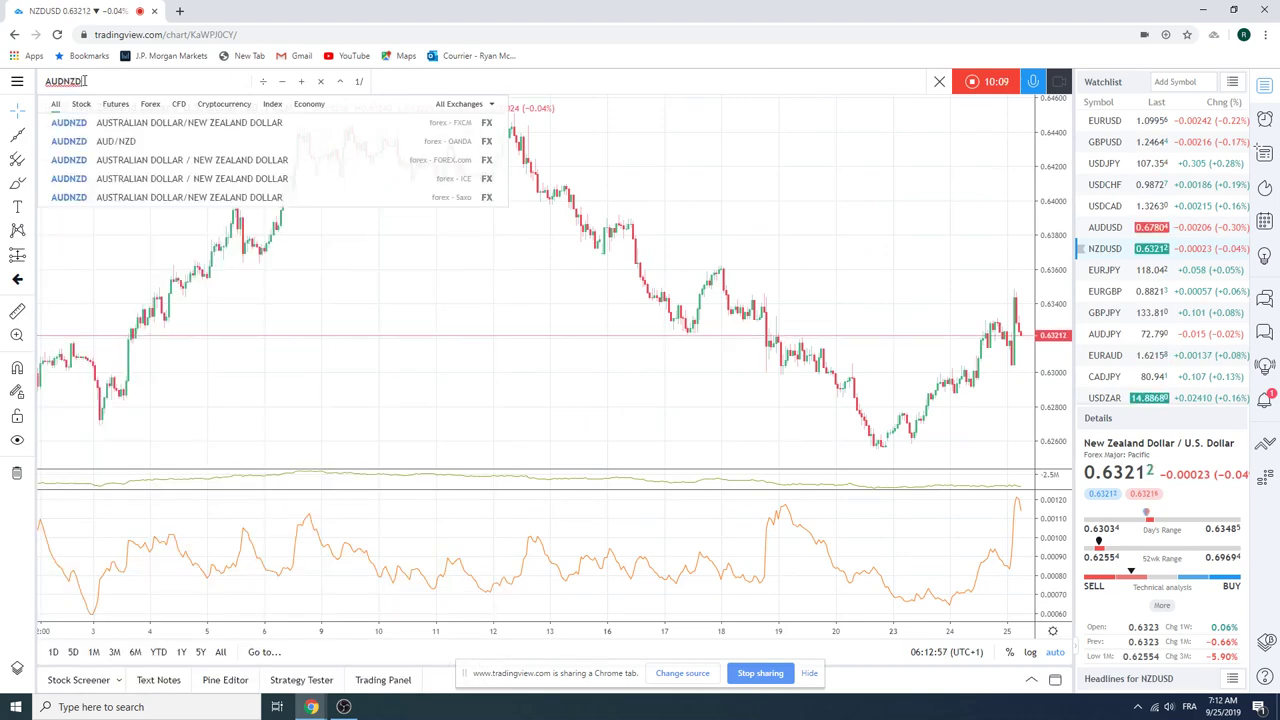
pyautogui.press('Return')
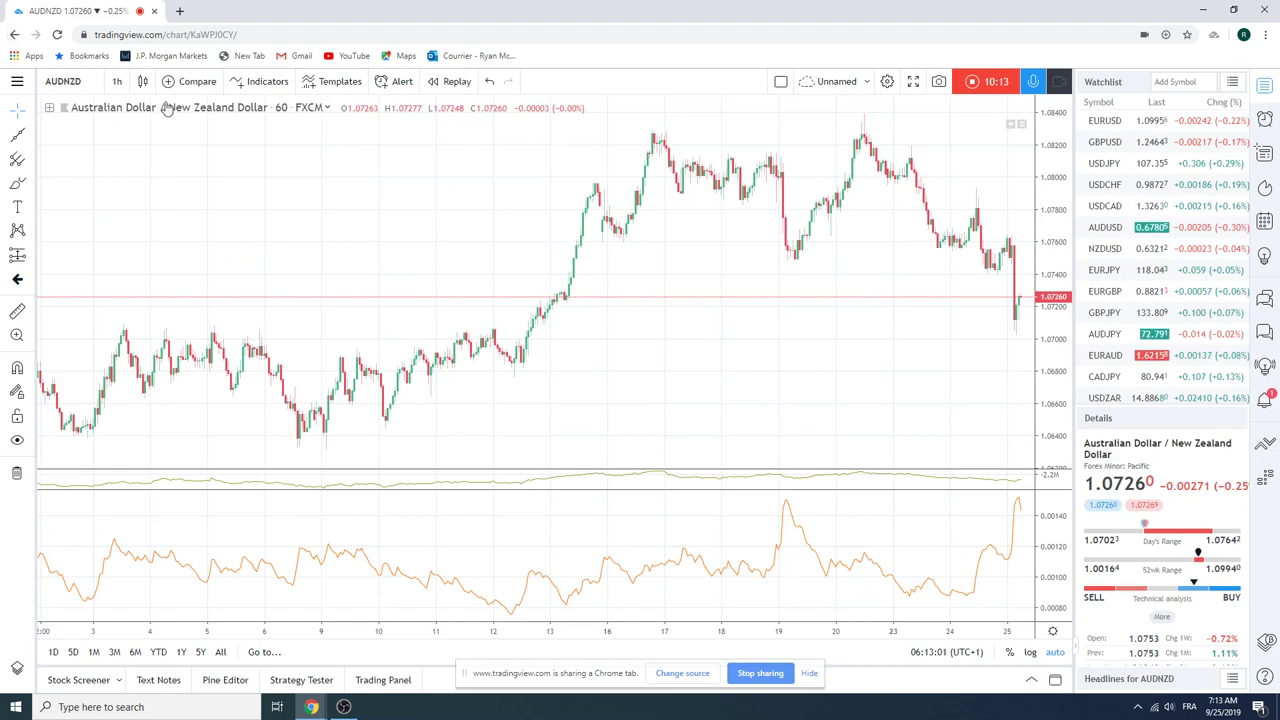
pyautogui.click(114, 86)
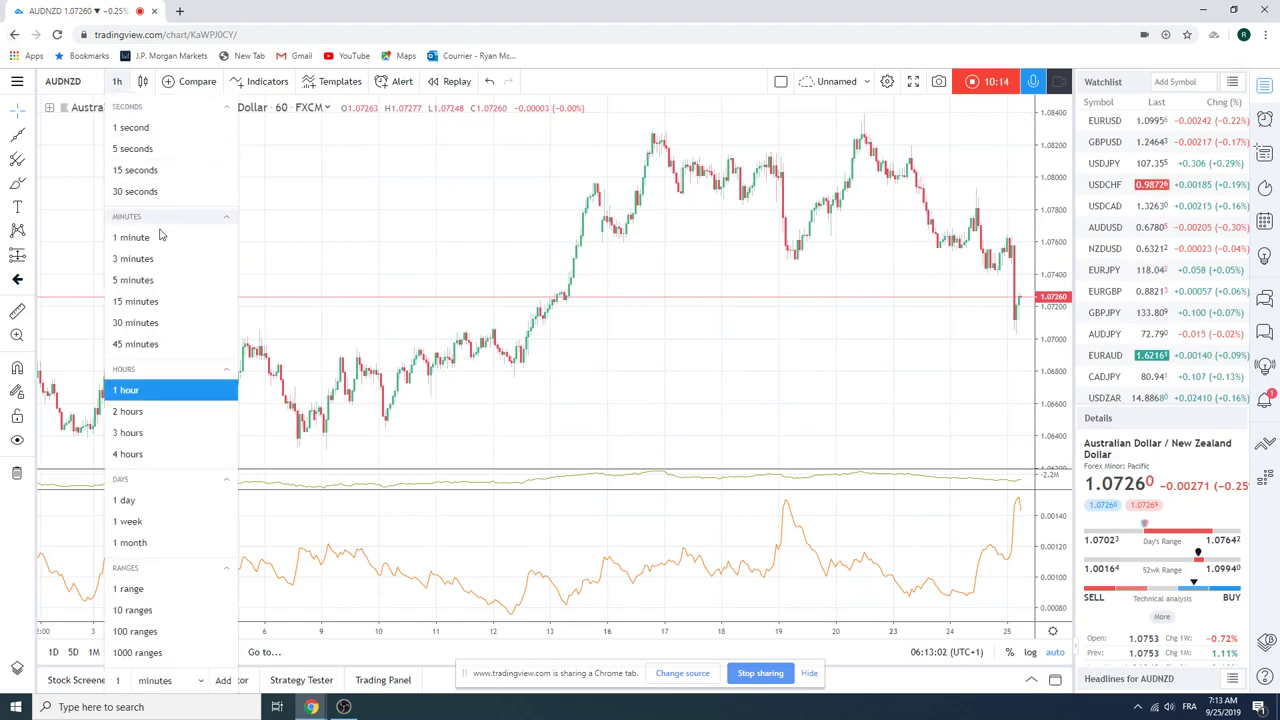
# Step: Set the AUDNZD chart to 1-day candles and zoom in and out to review it
pyautogui.click(177, 499)
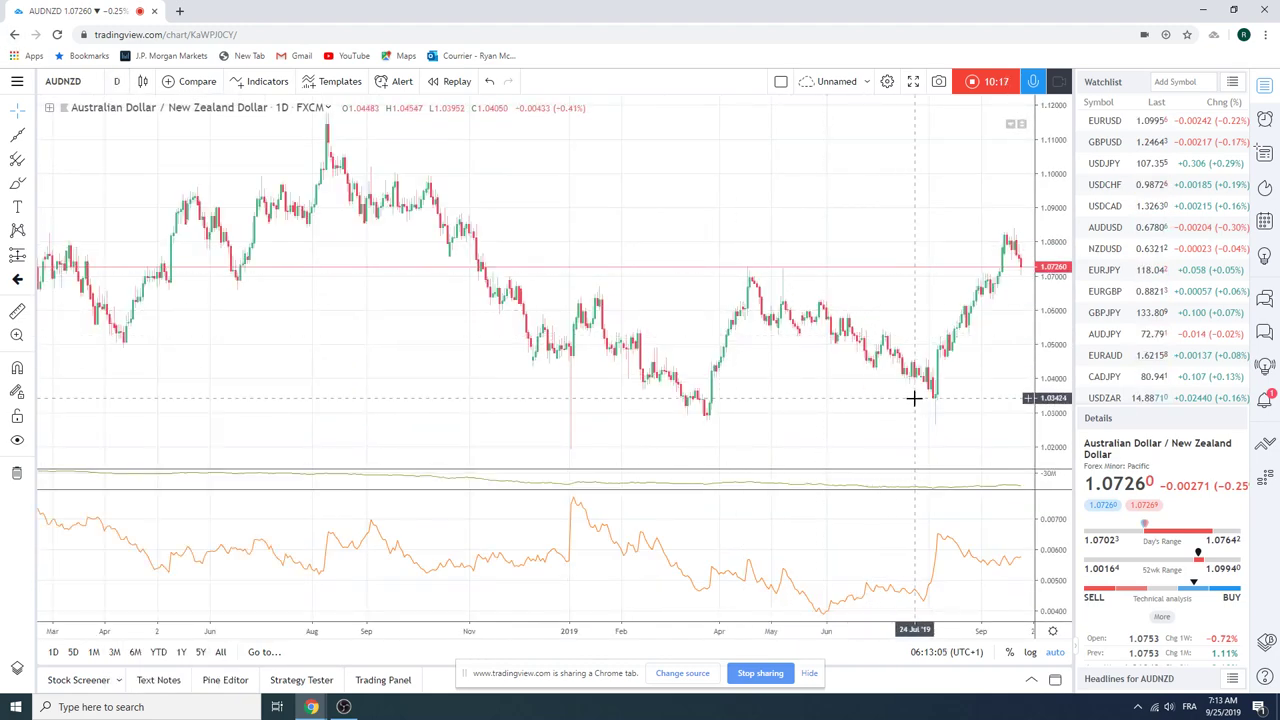
pyautogui.scroll(3, 889, 203)
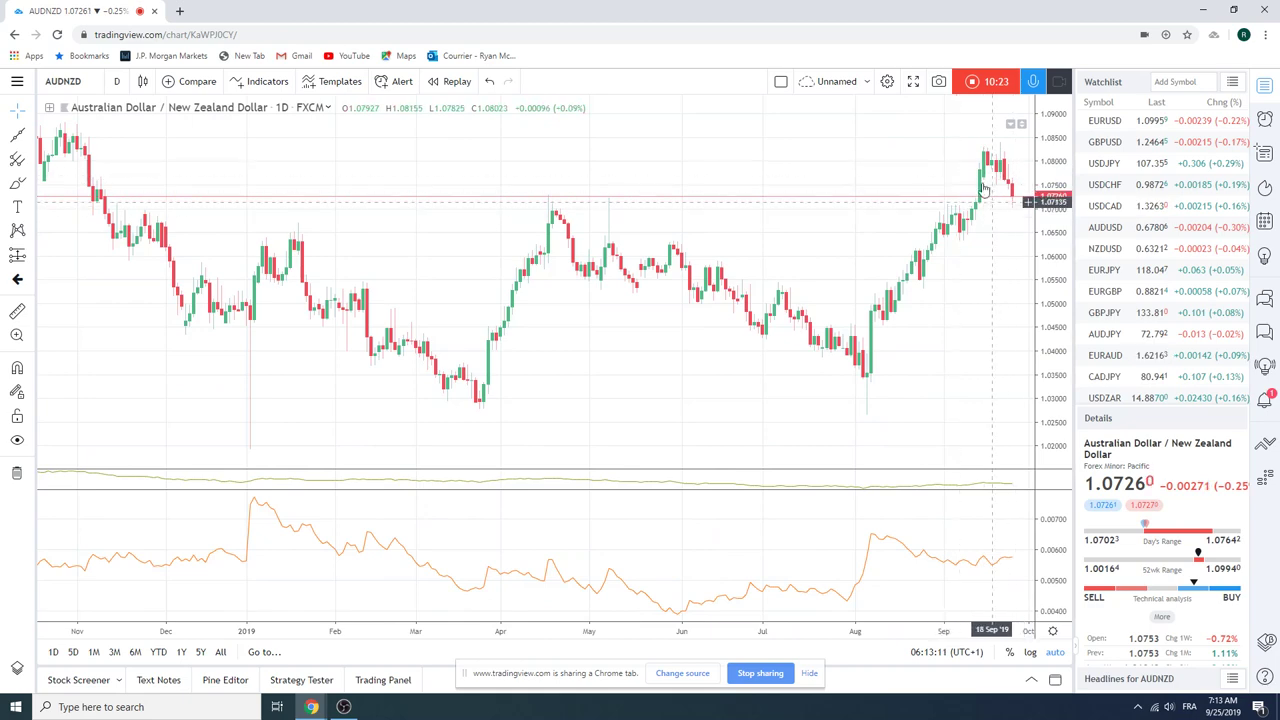
pyautogui.scroll(-3, 734, 331)
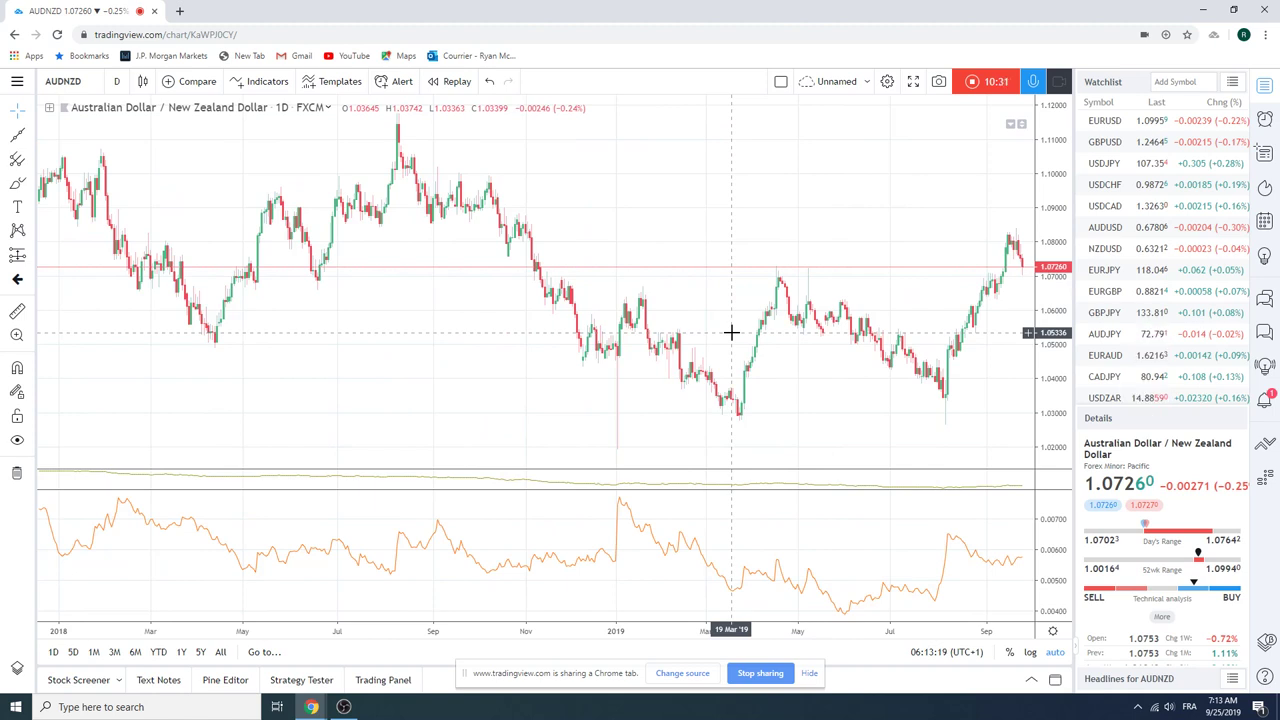
# Step: Load the EURAUD daily chart from the watchlist and zoom into recent months
pyautogui.click(1104, 356)
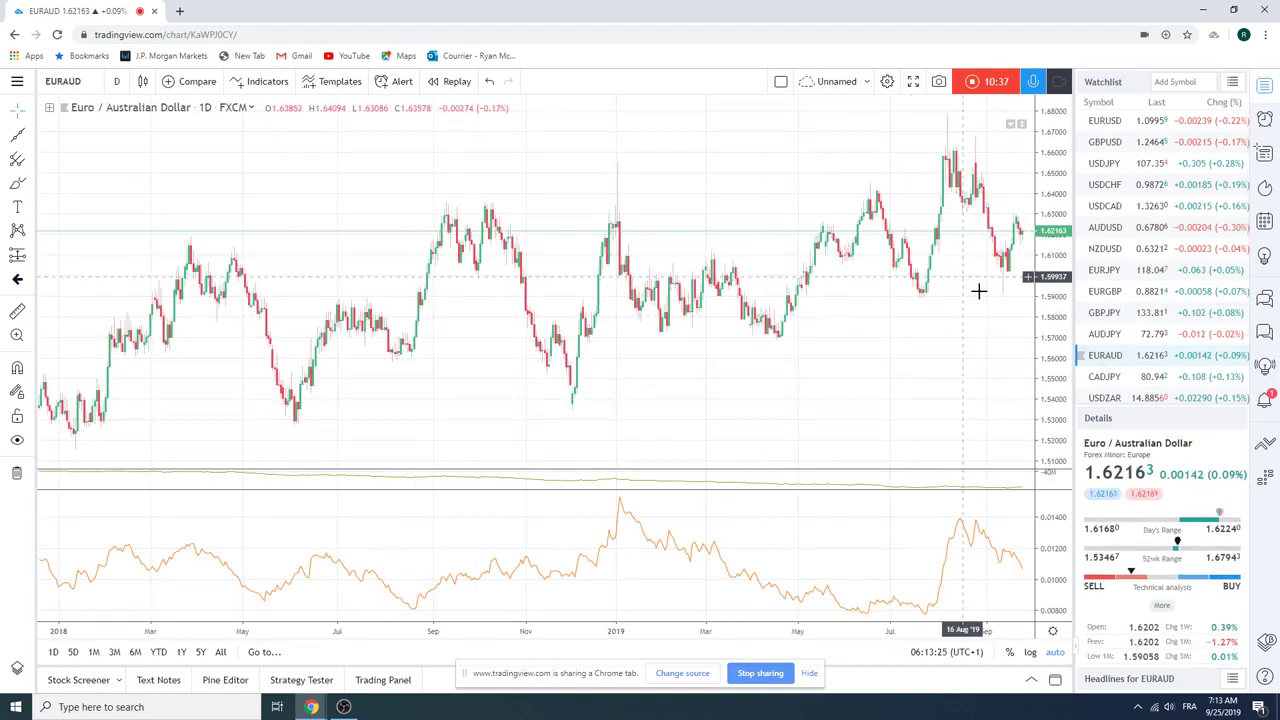
pyautogui.scroll(4, 835, 342)
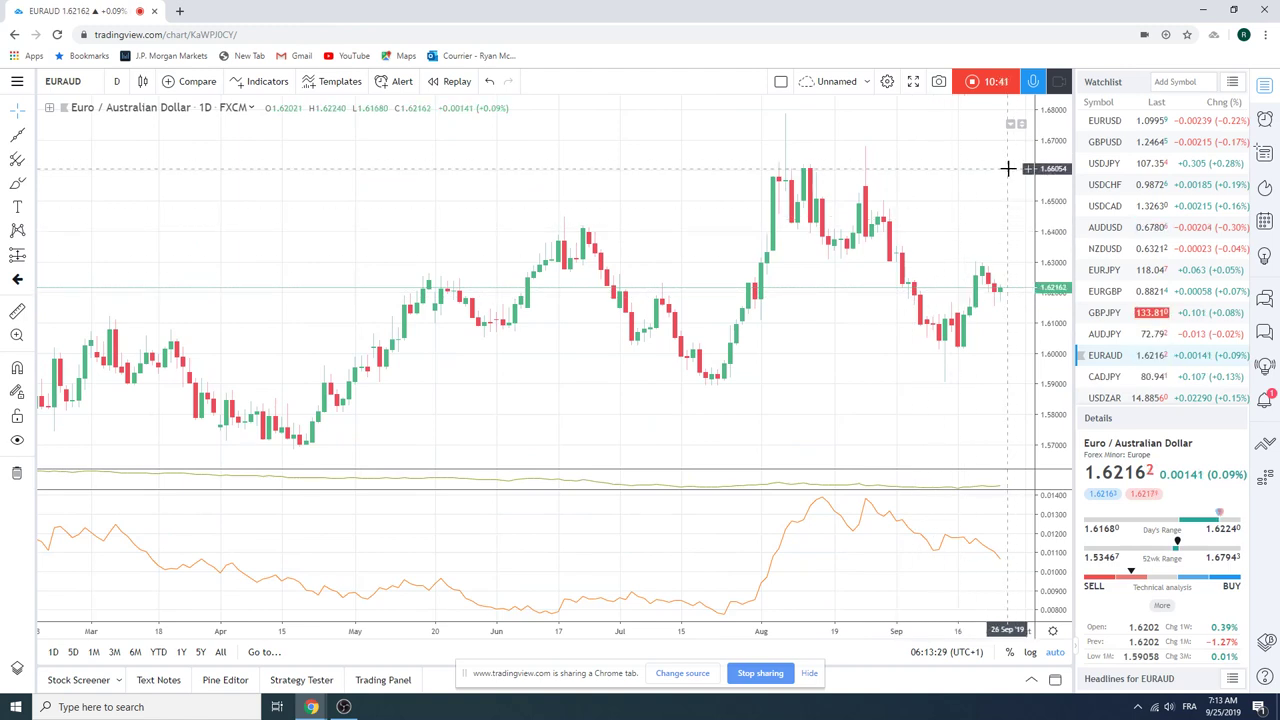
pyautogui.scroll(-1, 1180, 255)
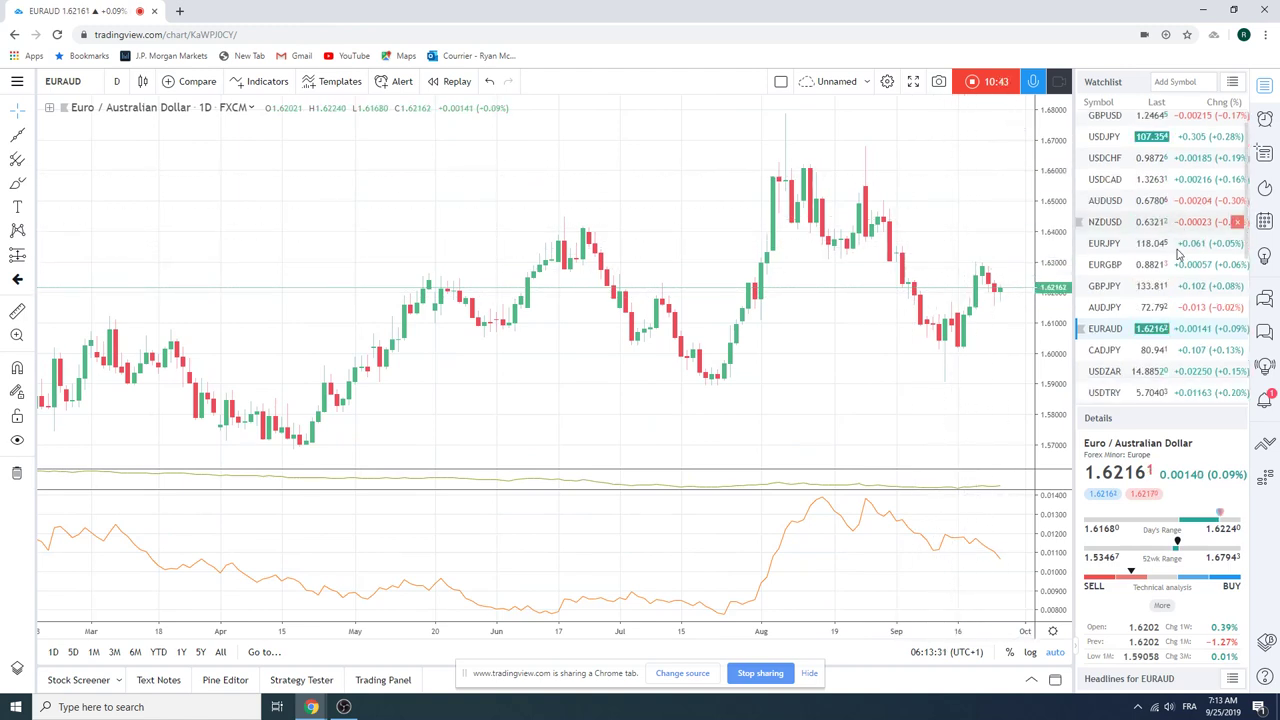
pyautogui.scroll(-3, 1180, 255)
# Step: Load the GBPCHF daily chart from the watchlist and review its recent prices
pyautogui.click(1120, 360)
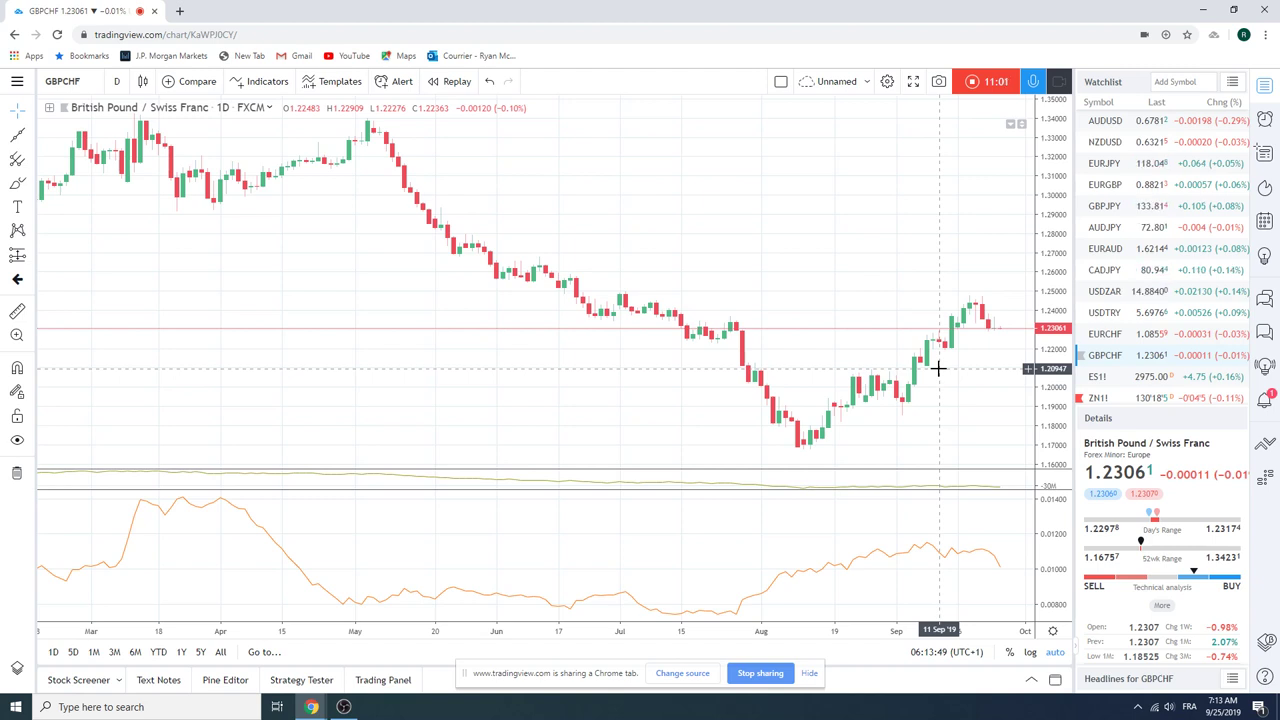
pyautogui.scroll(-1, 1150, 290)
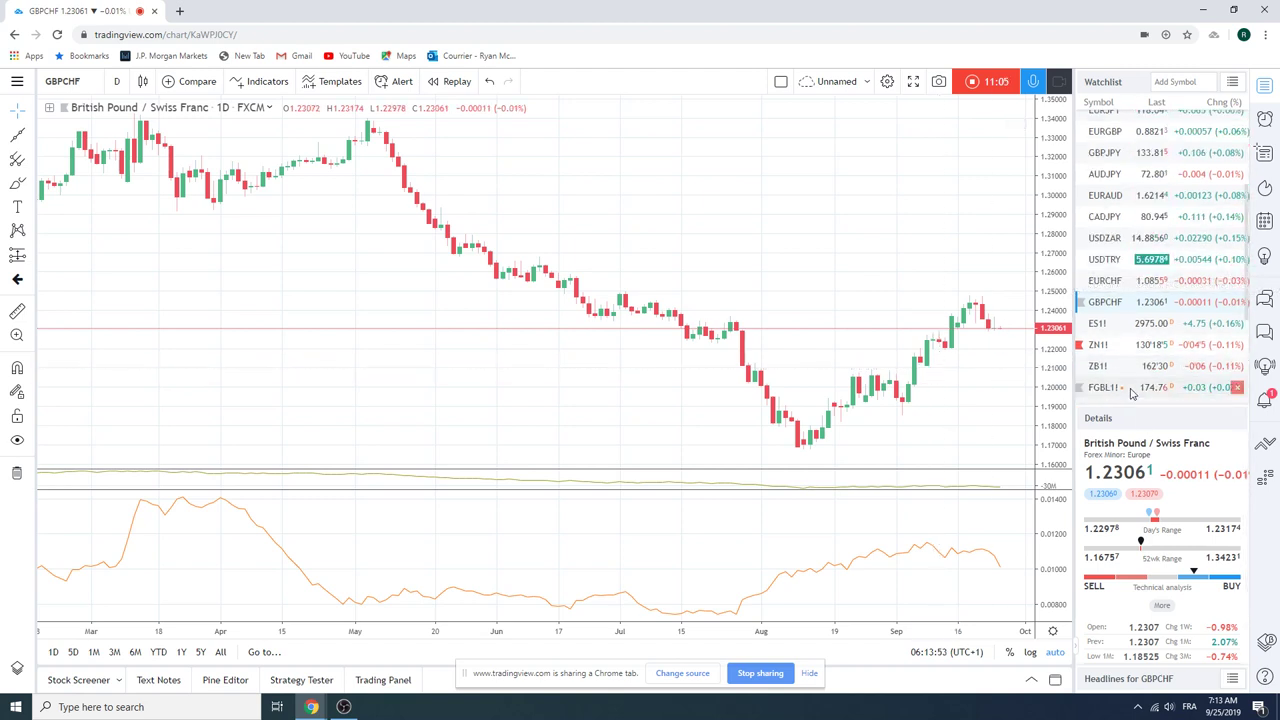
# Step: Show Euro Bund Futures (FGBL1!) on the daily chart, then scroll the watchlist down
pyautogui.click(1105, 387)
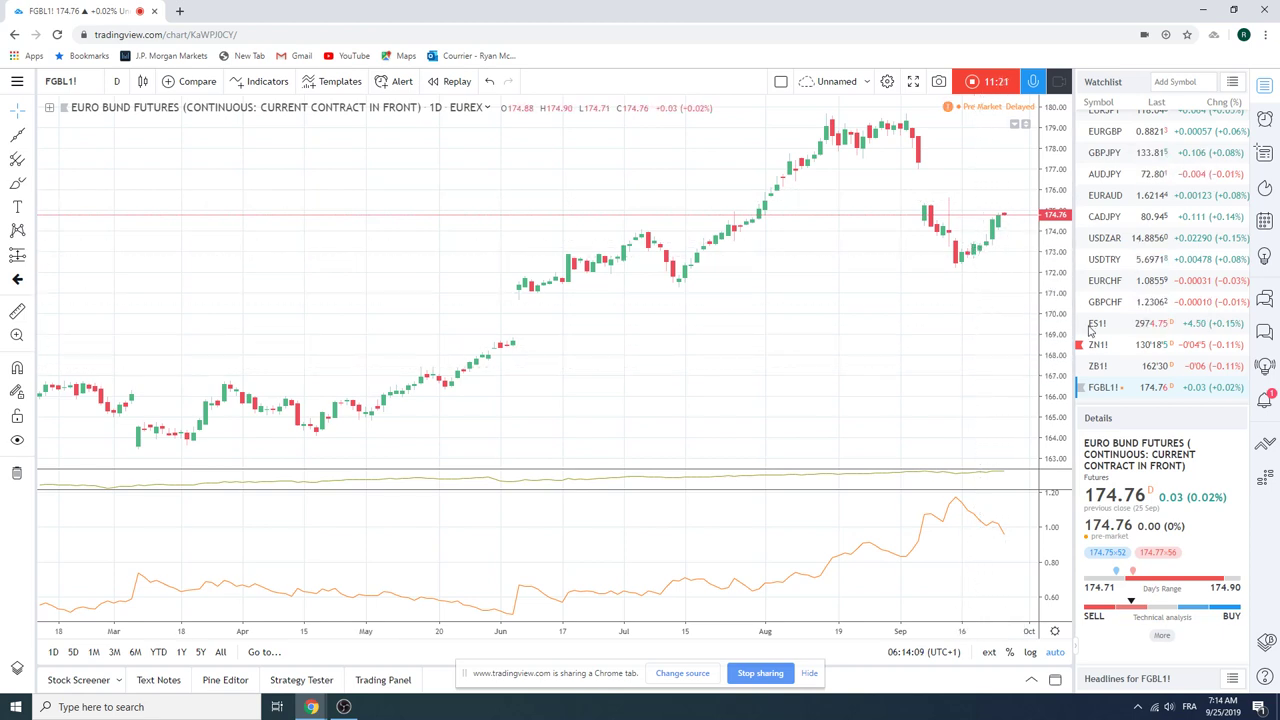
pyautogui.scroll(-2, 1133, 290)
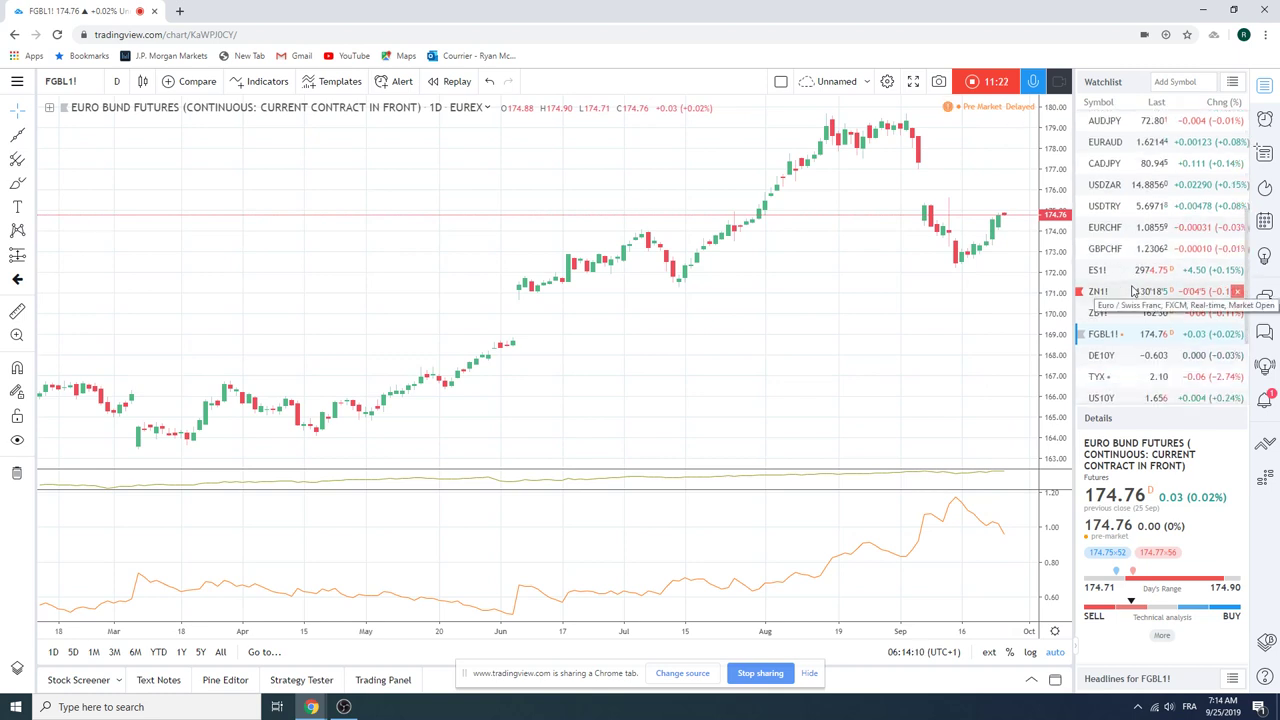
# Step: Load the German 10-year Bond Yield (DE10Y) chart in place of the Bund futures
pyautogui.click(1105, 355)
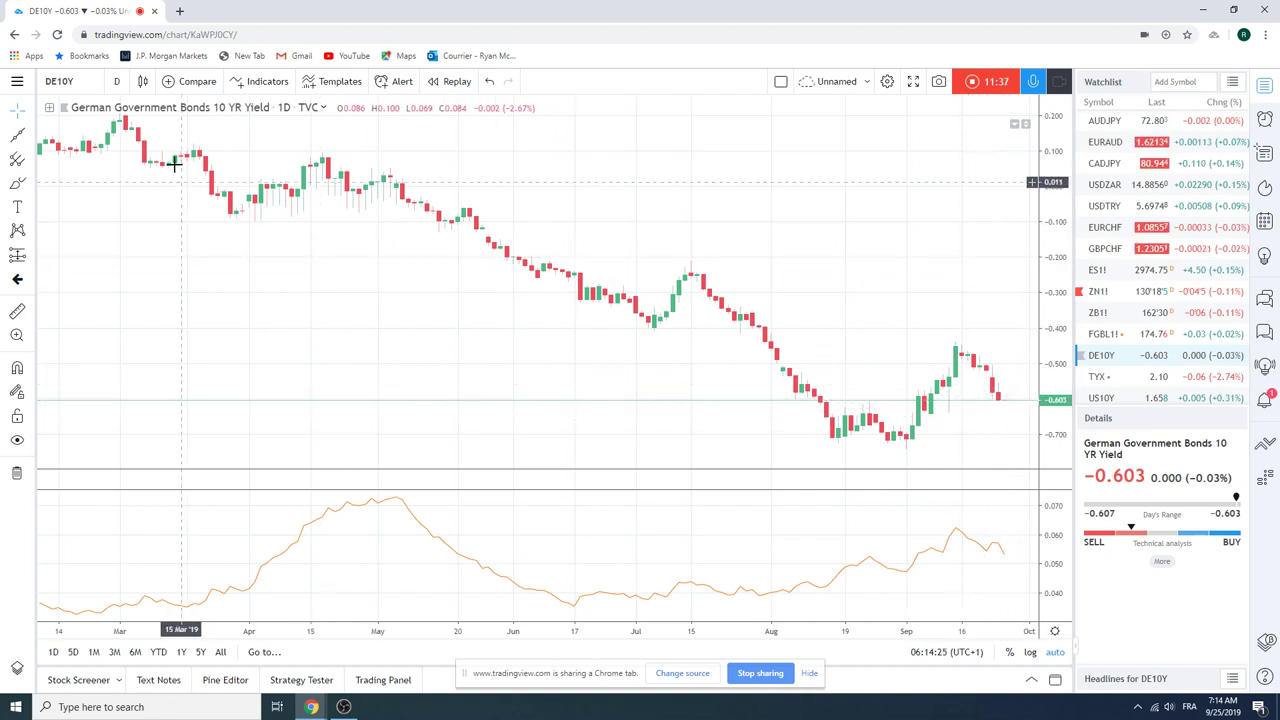
pyautogui.click(116, 81)
# Step: Set the DE10Y chart to 1-hour candles and zoom across early to late September
pyautogui.click(145, 389)
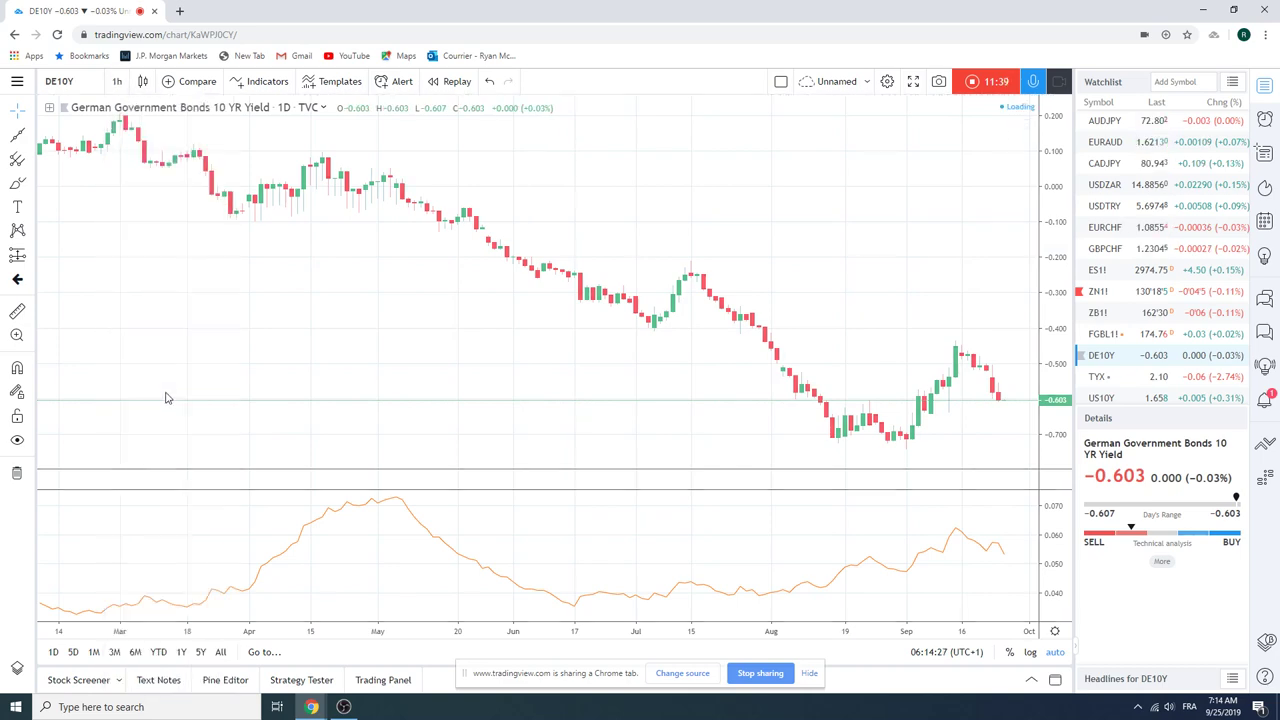
pyautogui.scroll(-5, 686, 343)
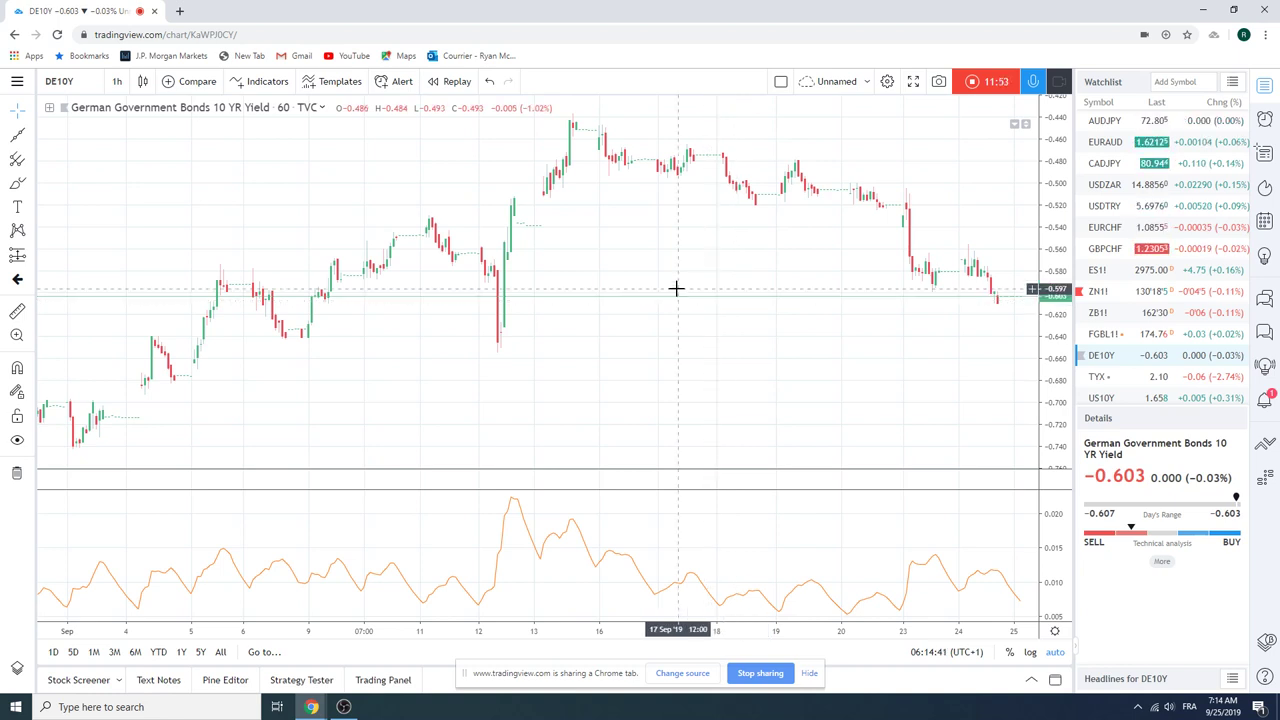
pyautogui.scroll(3, 676, 288)
pyautogui.scroll(-3, 676, 288)
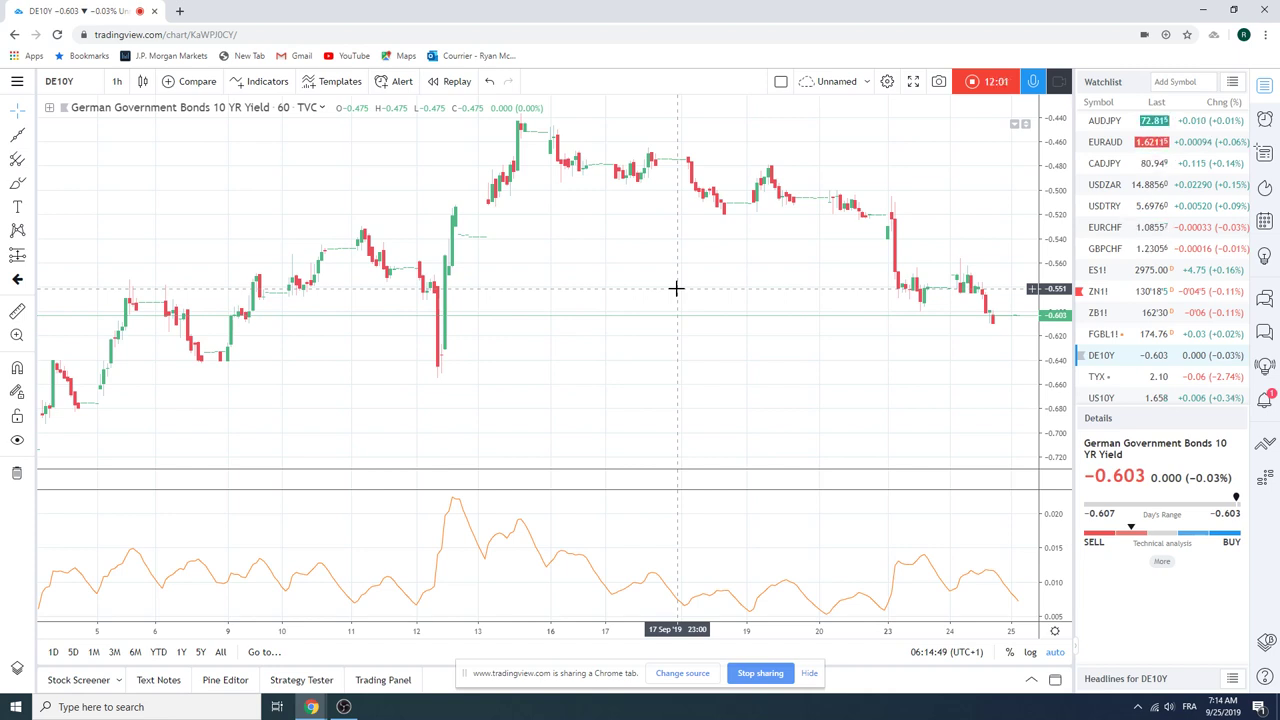
pyautogui.scroll(4, 1160, 316)
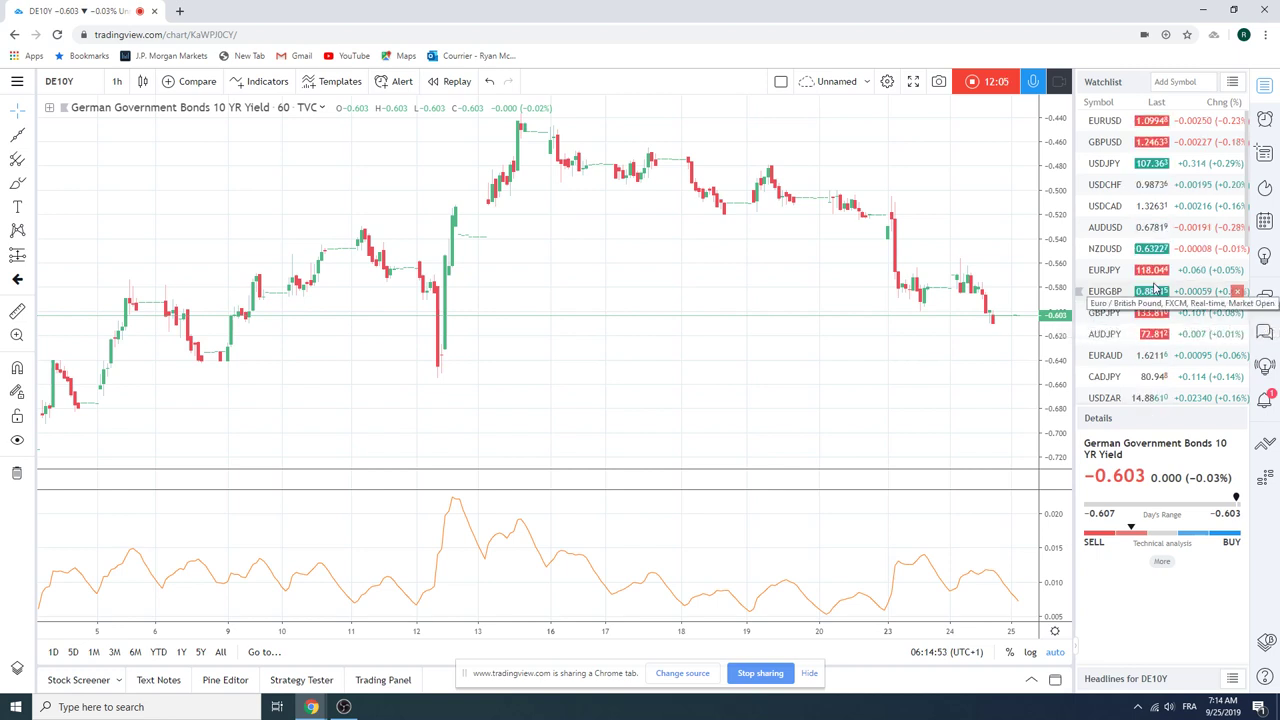
# Step: Scroll the watchlist back up to the USDJPY, USDCHF and USDCAD pairs
pyautogui.scroll(-3, 1158, 275)
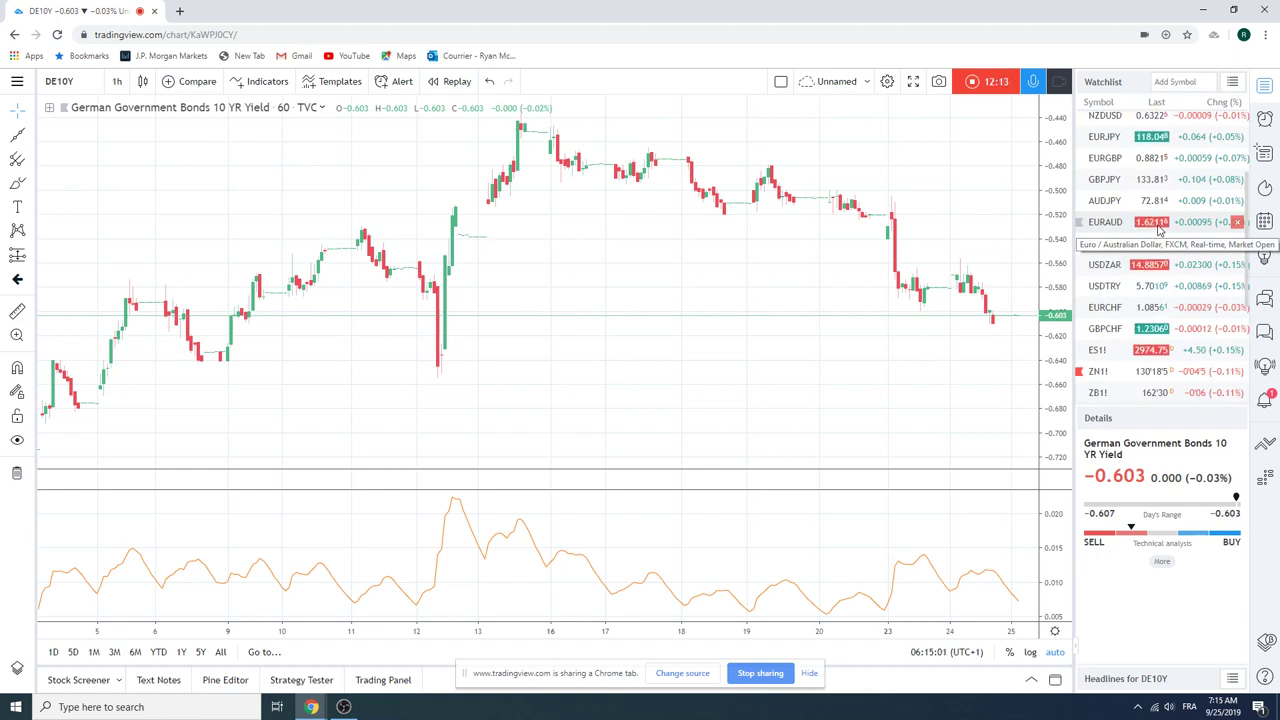
pyautogui.scroll(-3, 1160, 230)
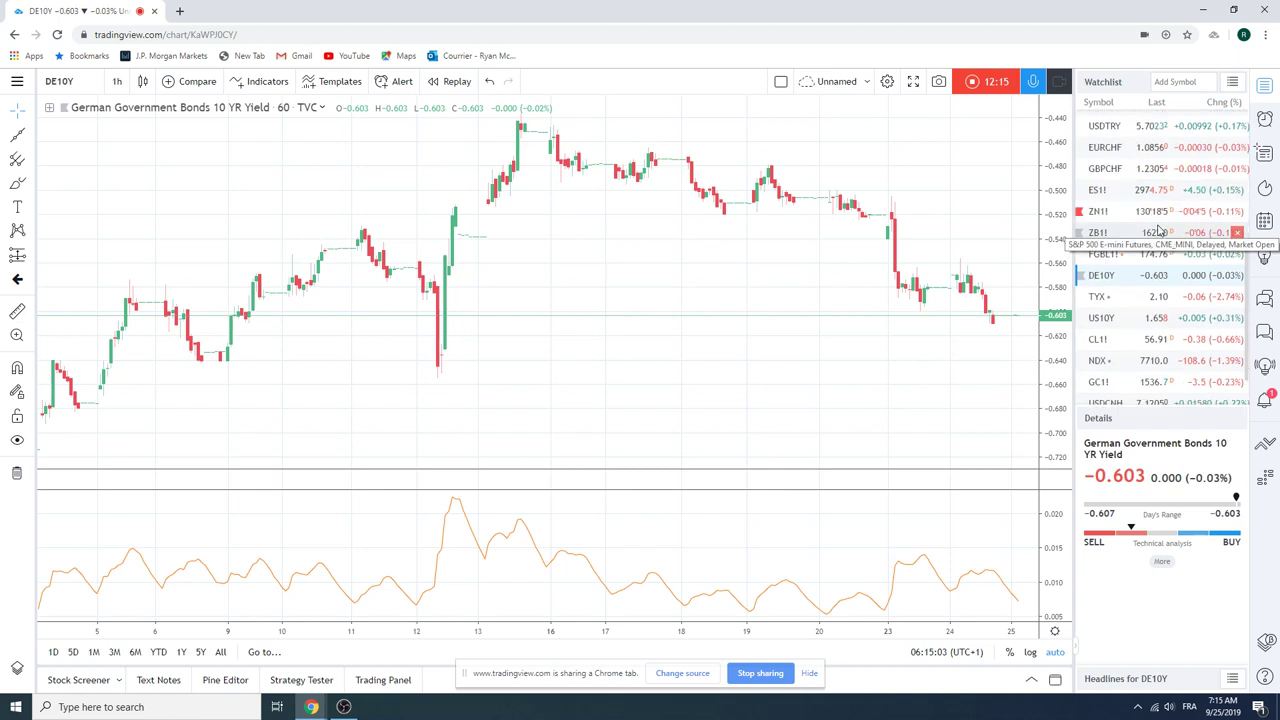
pyautogui.scroll(-2, 1160, 230)
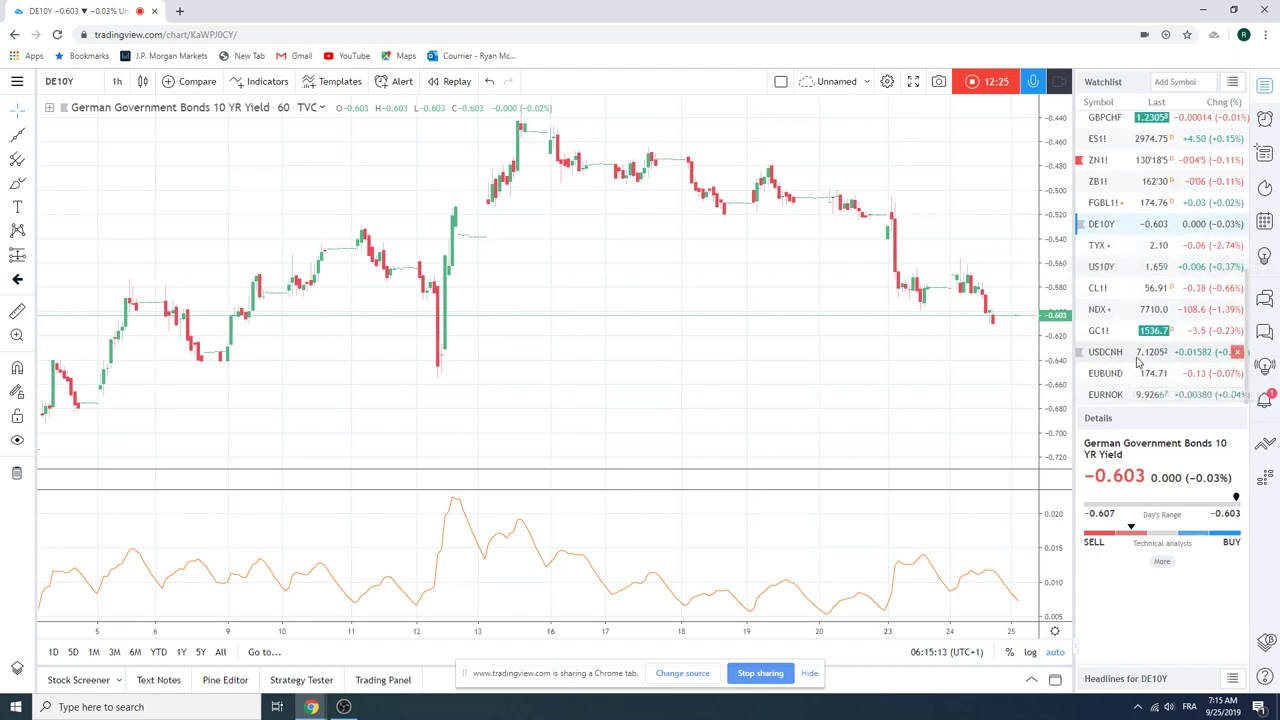
pyautogui.scroll(1, 1140, 365)
pyautogui.scroll(2, 1140, 360)
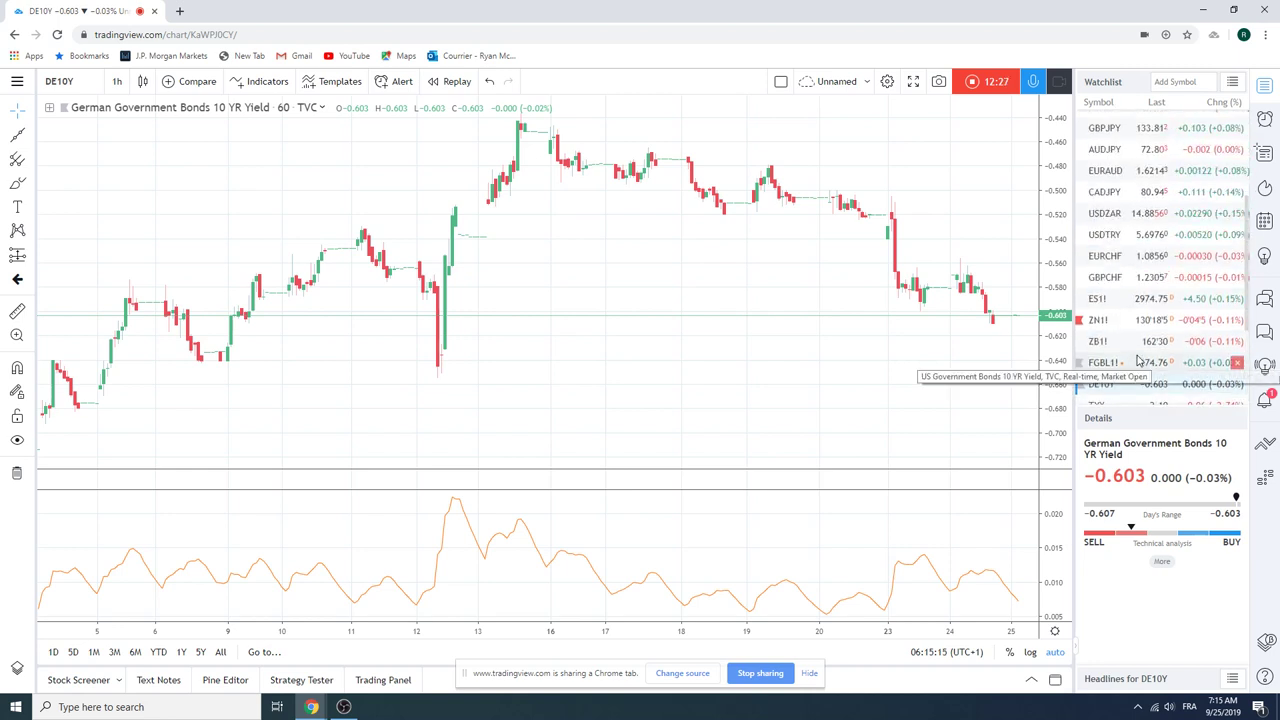
pyautogui.scroll(2, 1152, 320)
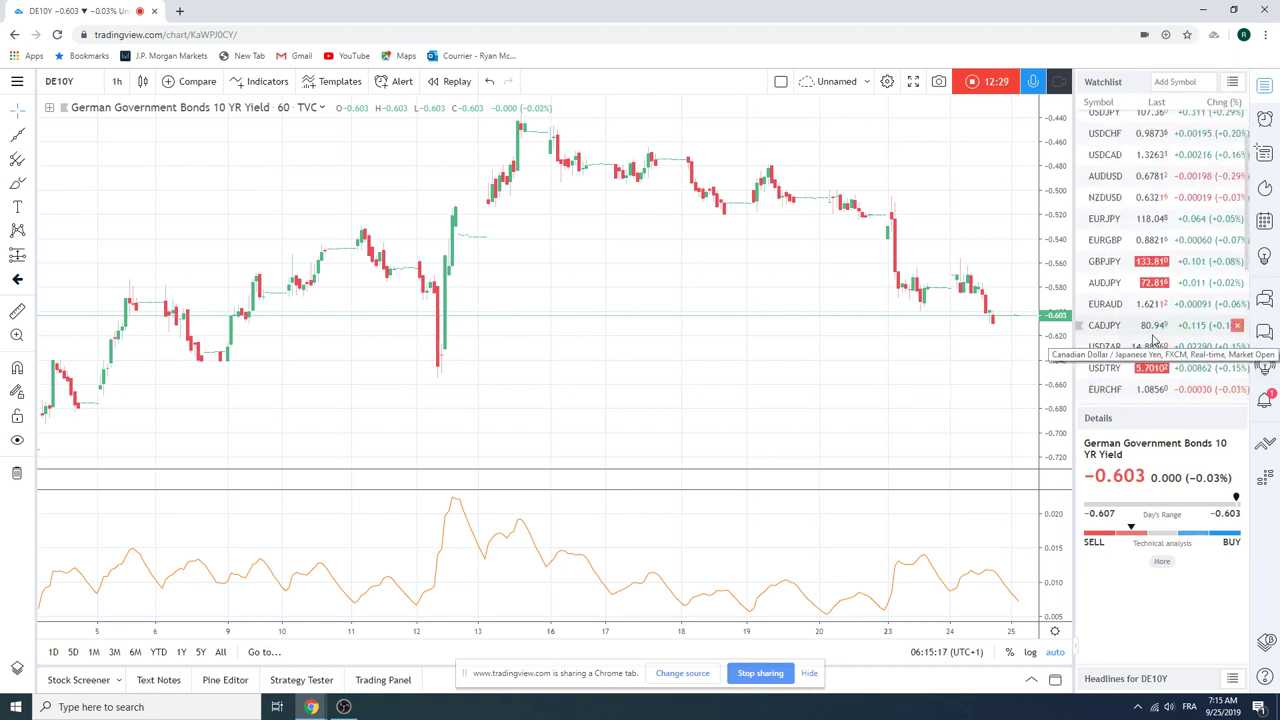
# Step: Open the economic calendar panel and browse the September 25 releases such as Consumer Confidence
pyautogui.click(1264, 222)
pyautogui.scroll(-6, 1160, 263)
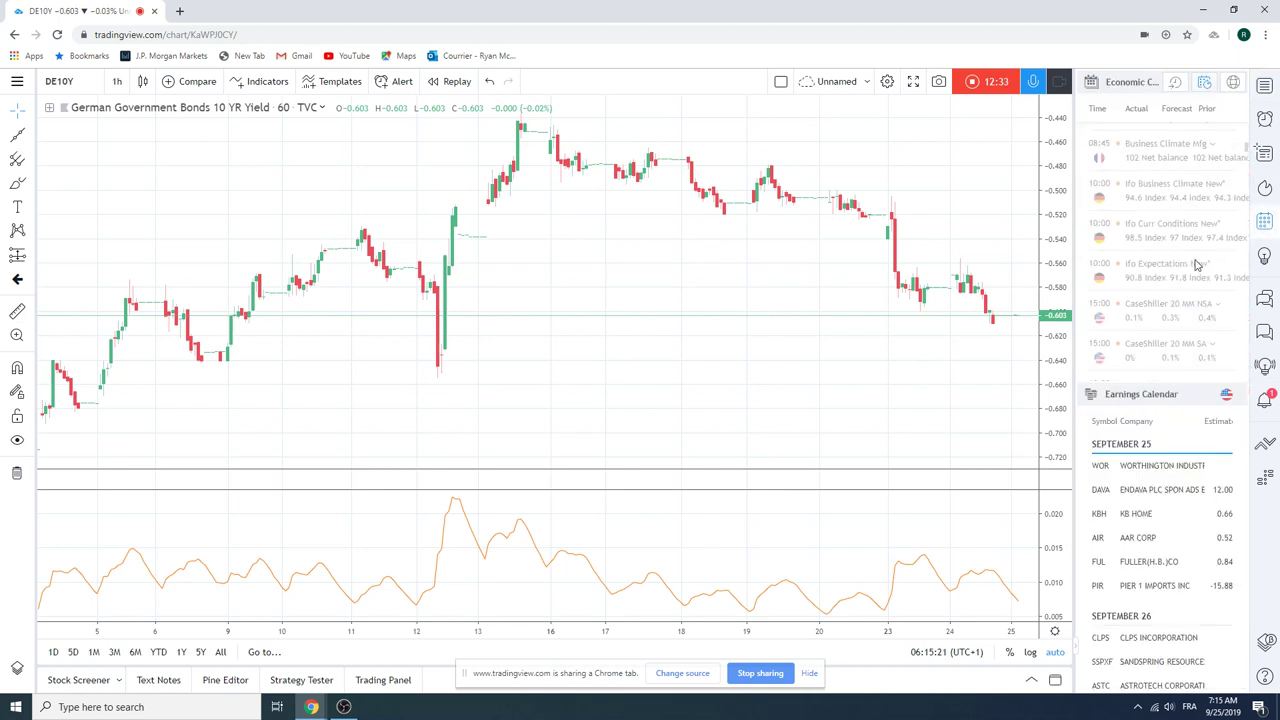
pyautogui.scroll(-3, 1196, 266)
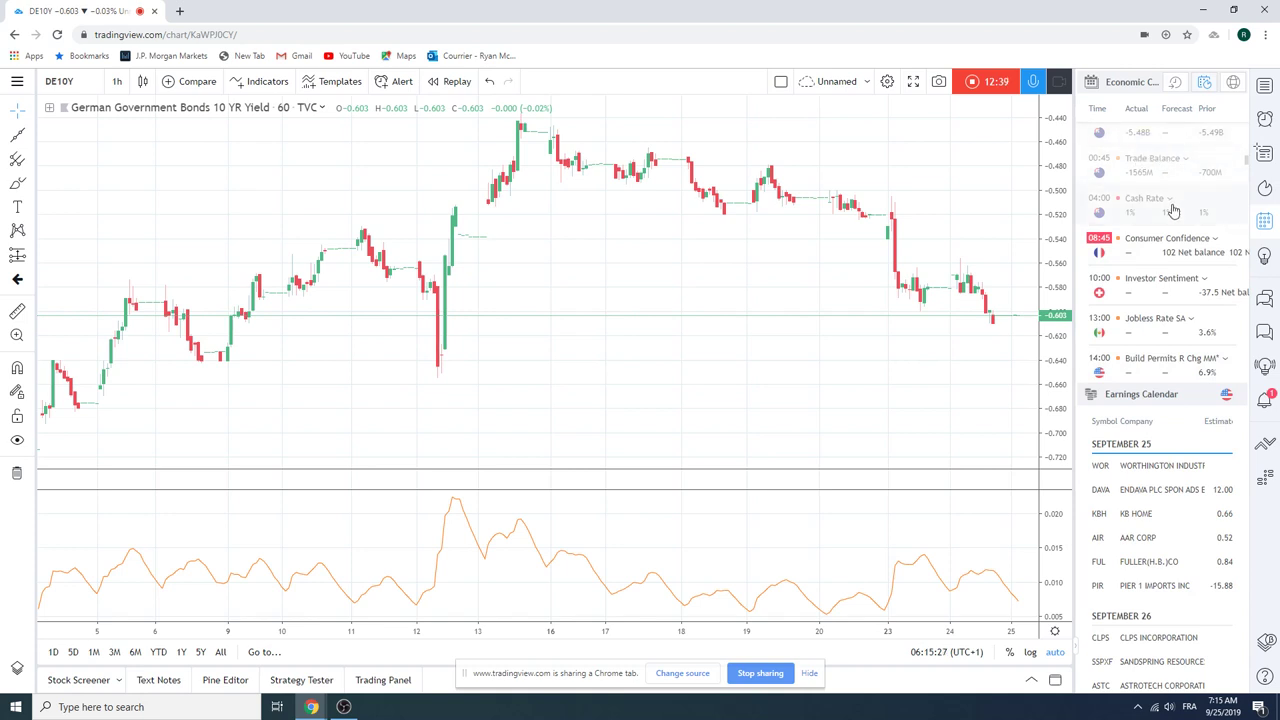
pyautogui.scroll(-1, 1155, 204)
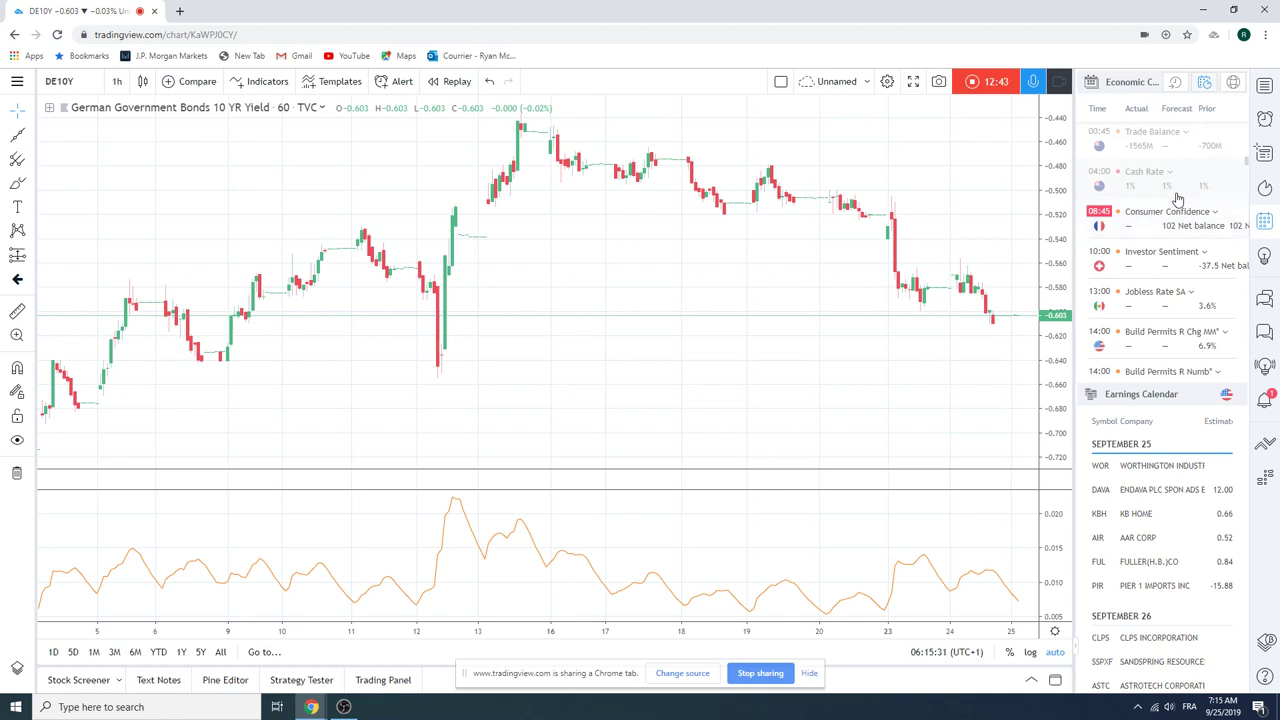
pyautogui.scroll(-3, 1177, 199)
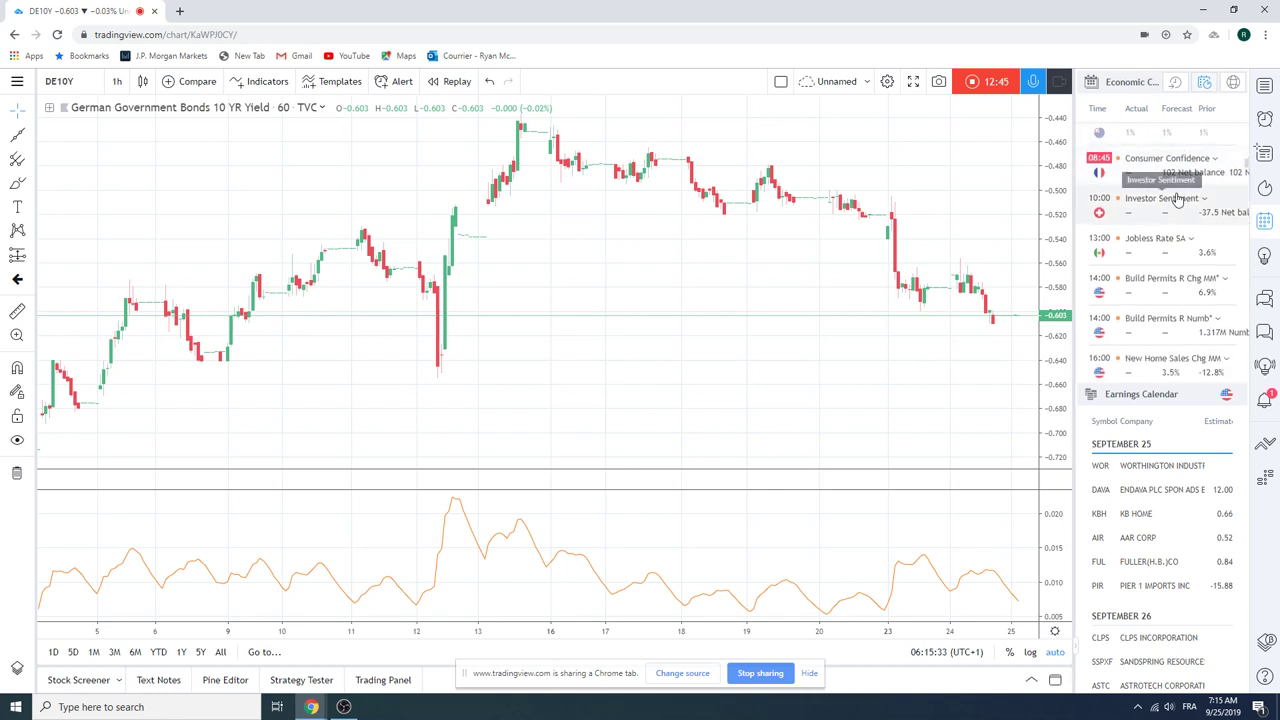
pyautogui.scroll(-1, 1177, 199)
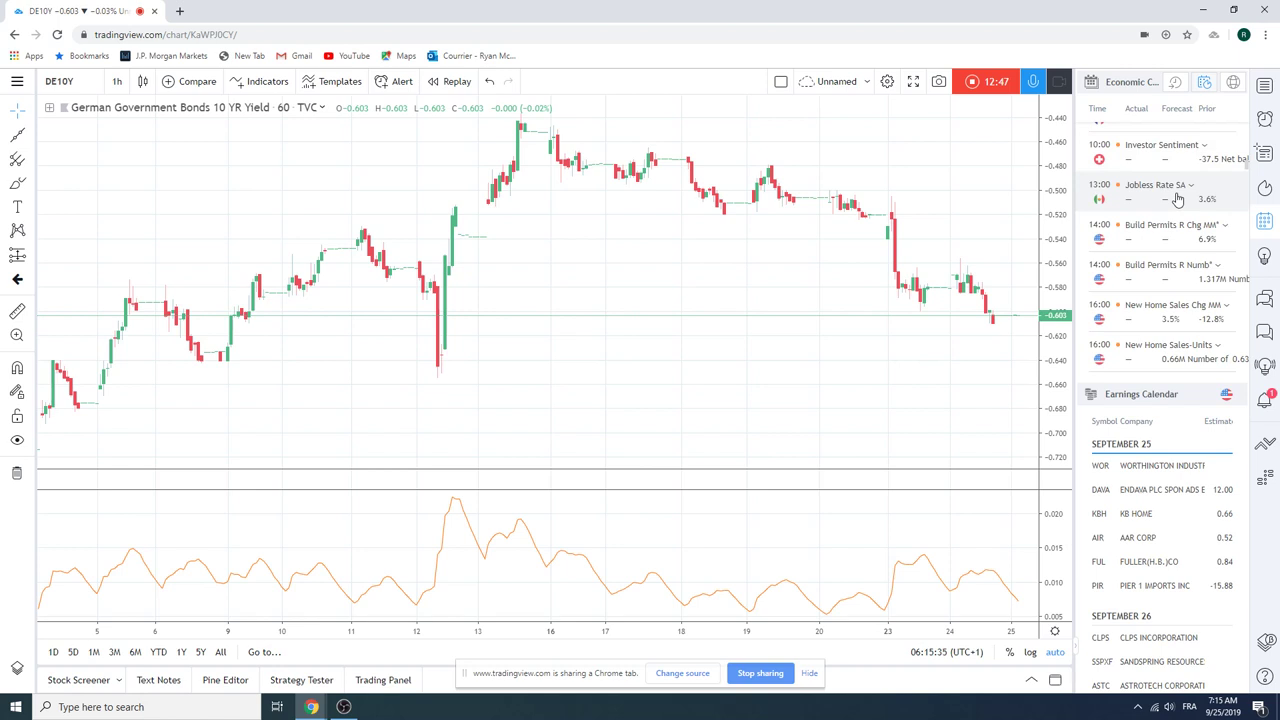
pyautogui.scroll(-3, 1177, 199)
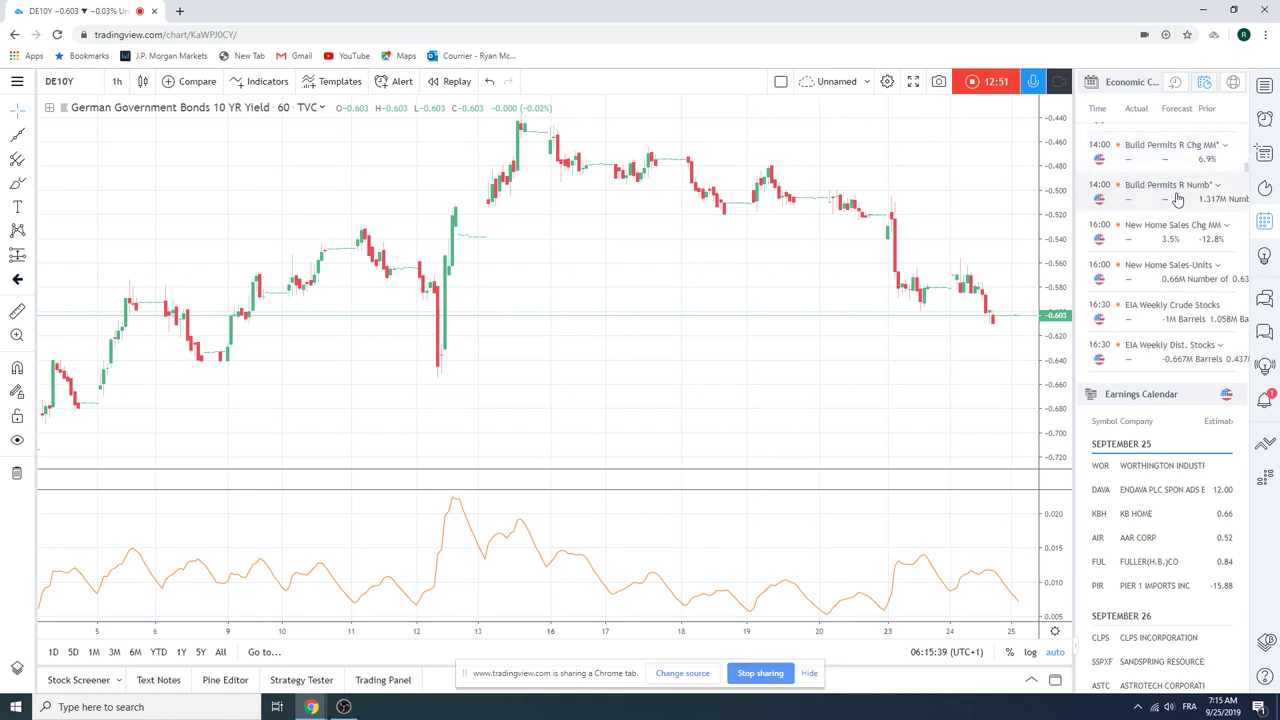
pyautogui.scroll(-1, 1177, 199)
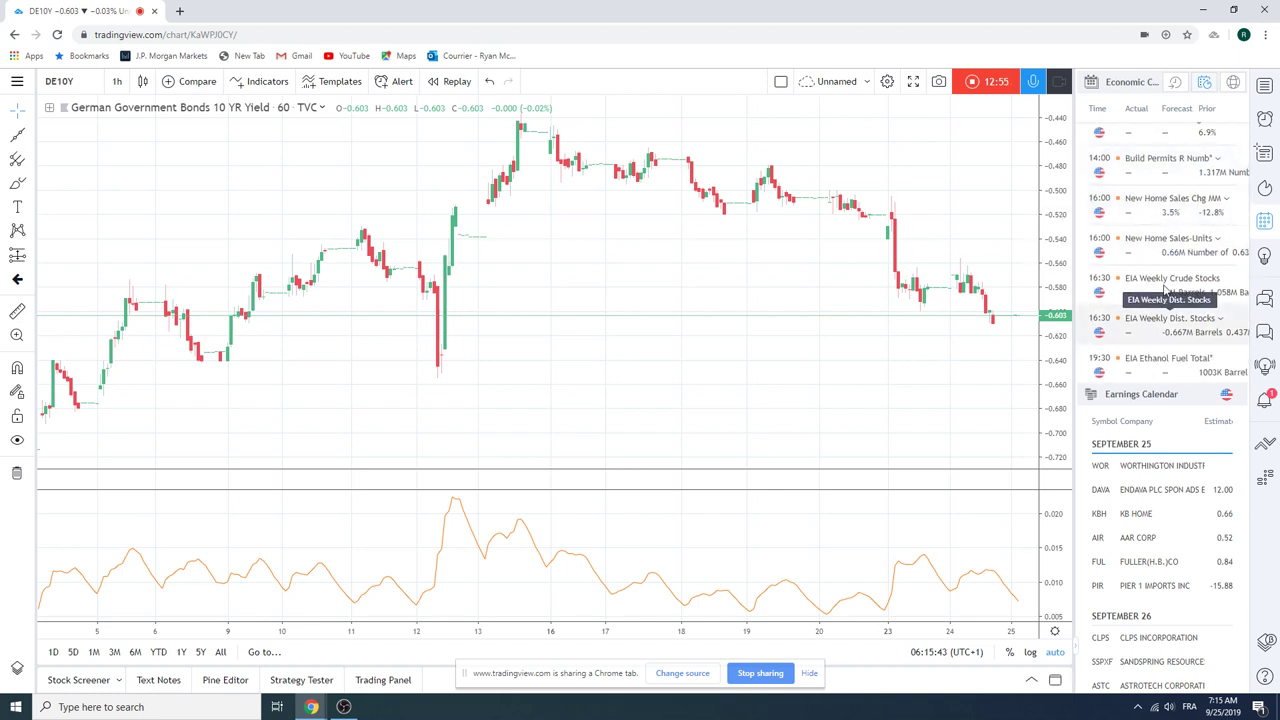
pyautogui.scroll(-1, 1172, 200)
pyautogui.scroll(-2, 1172, 200)
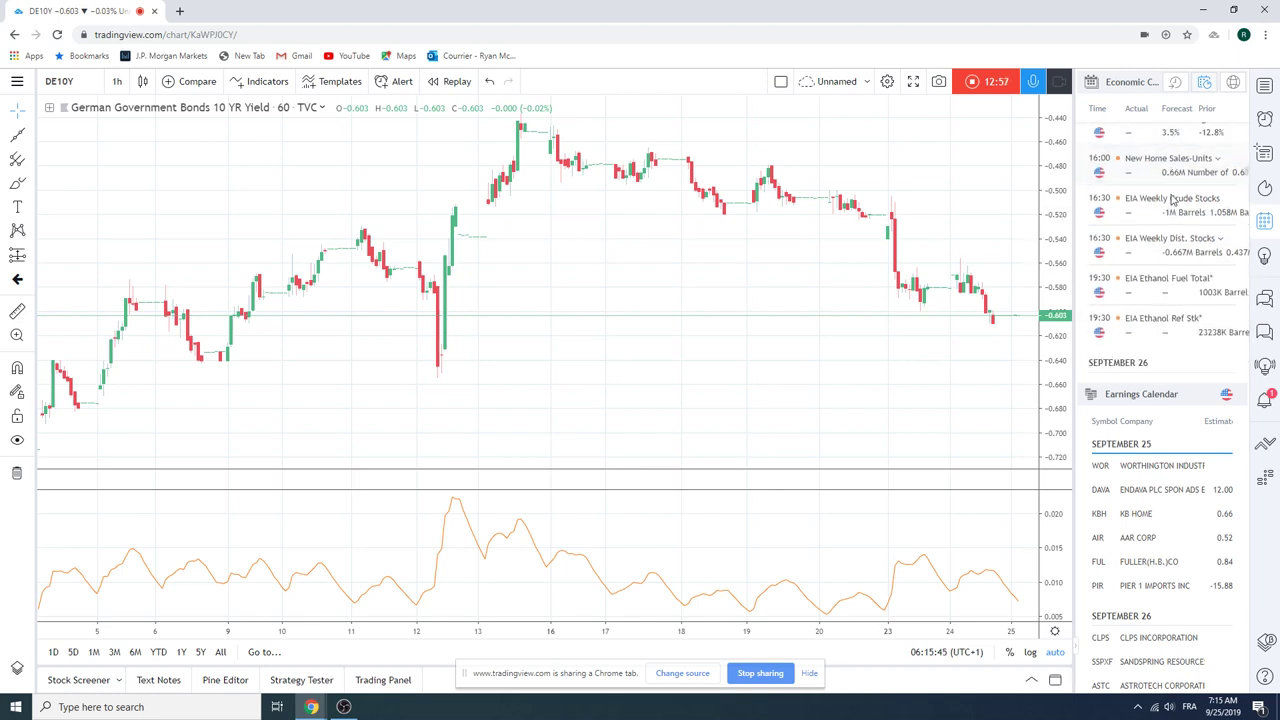
pyautogui.scroll(10, 1172, 200)
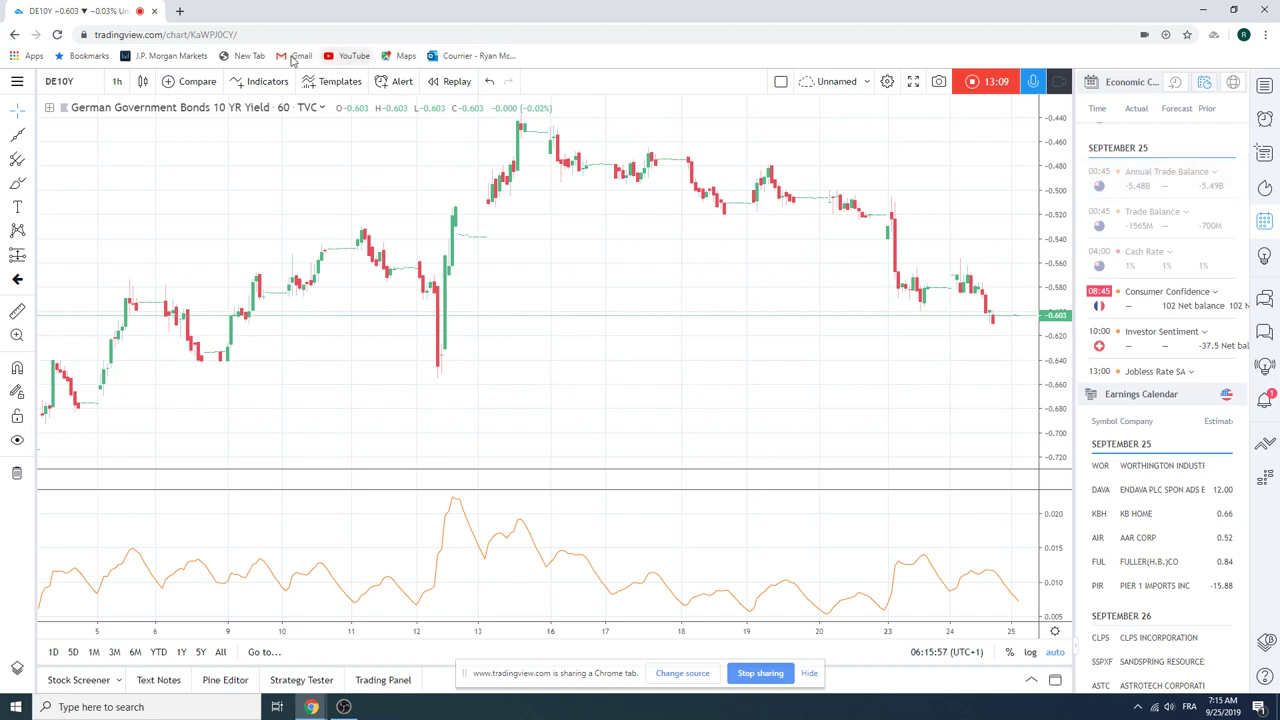
pyautogui.scroll(3, 1172, 262)
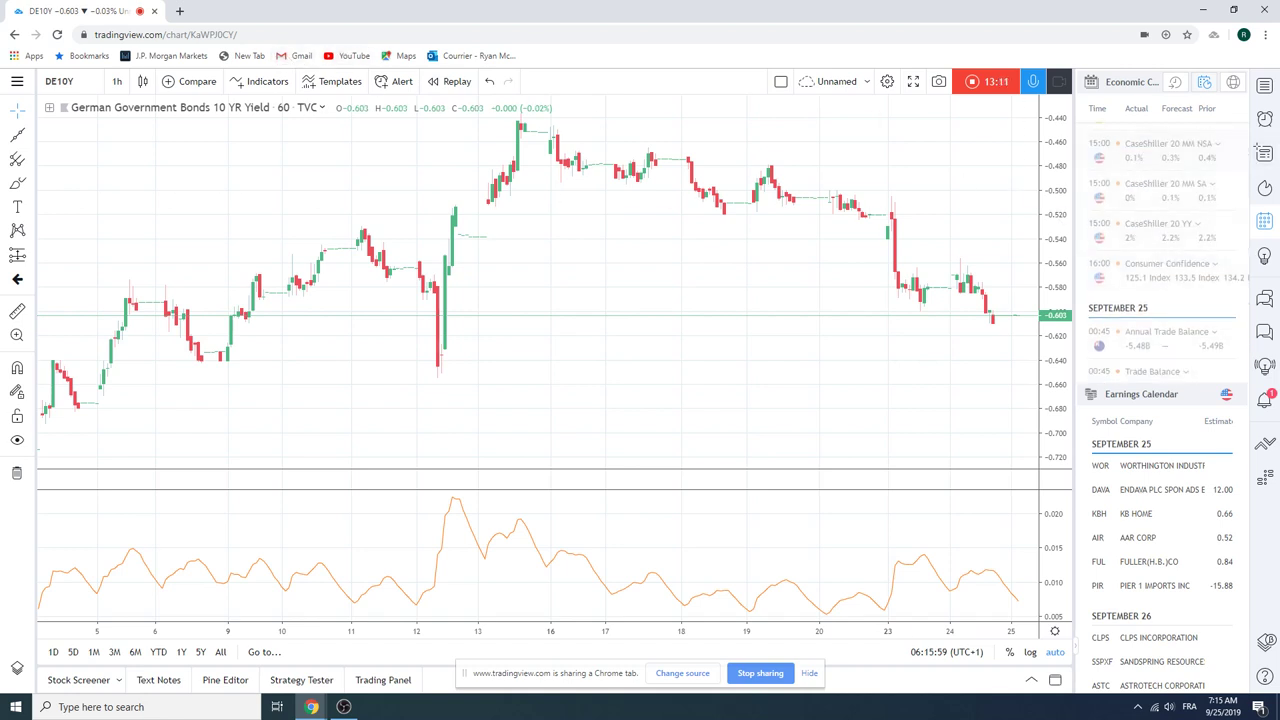
# Step: Bring the watchlist back and load the EURUSD 1-hour chart
pyautogui.click(1263, 85)
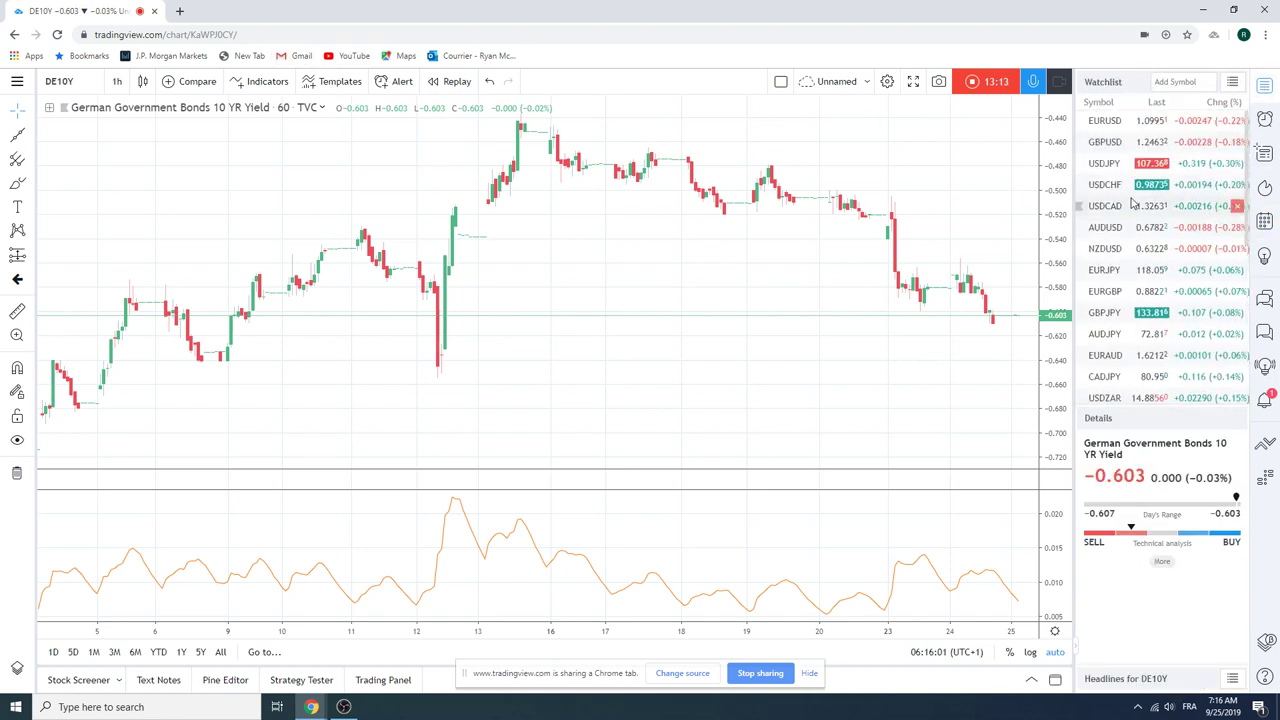
pyautogui.click(1110, 122)
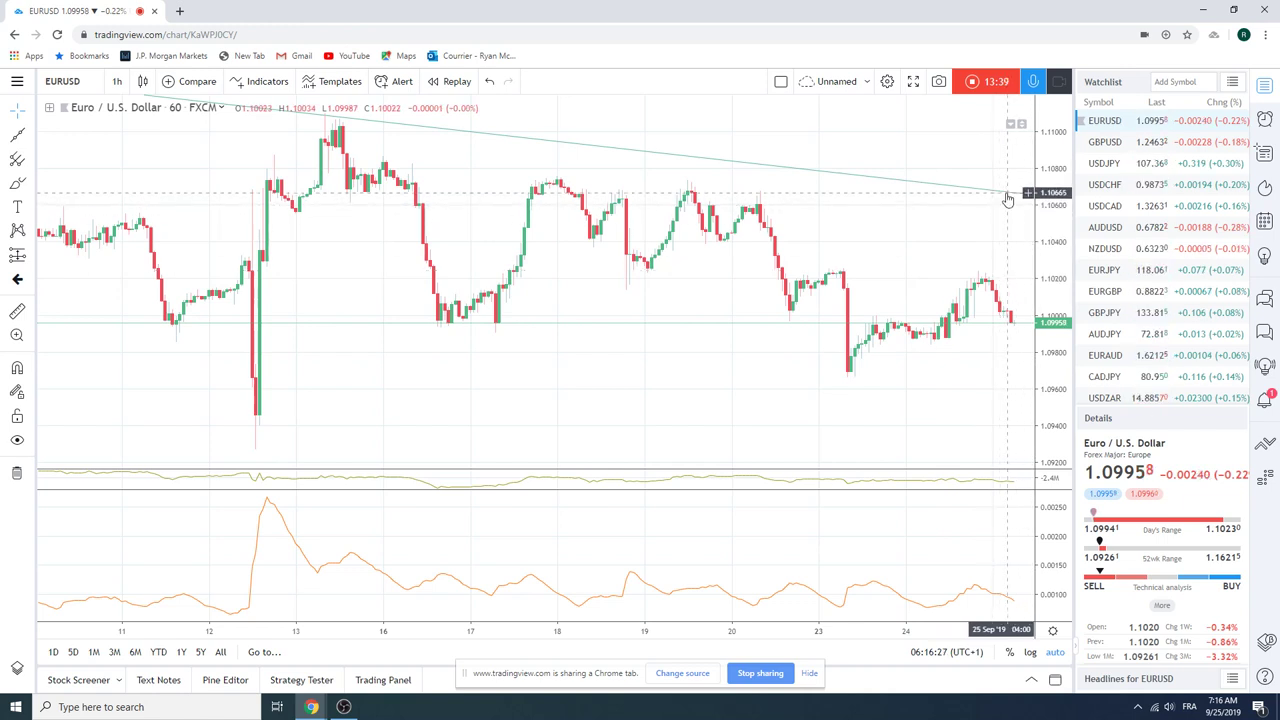
# Step: Switch the chart to USDCHF hourly candles near 0.98735 and zoom the time axis
pyautogui.click(1105, 184)
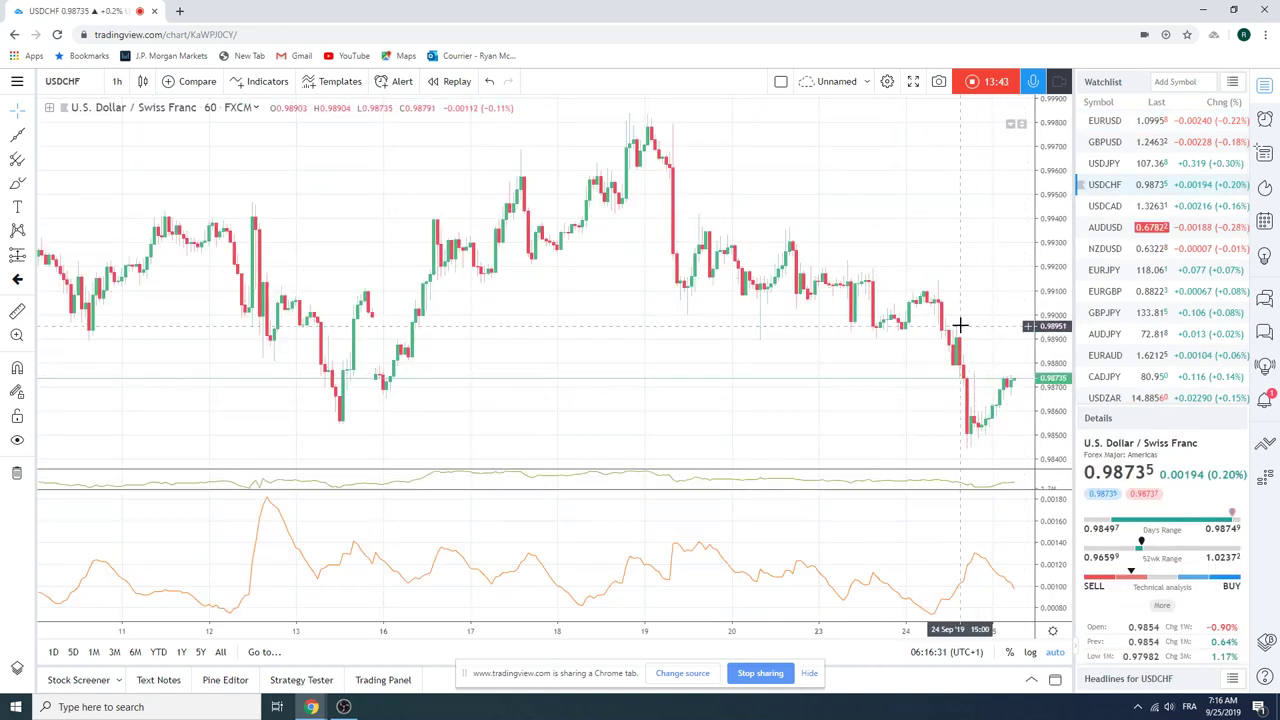
pyautogui.scroll(1, 980, 334)
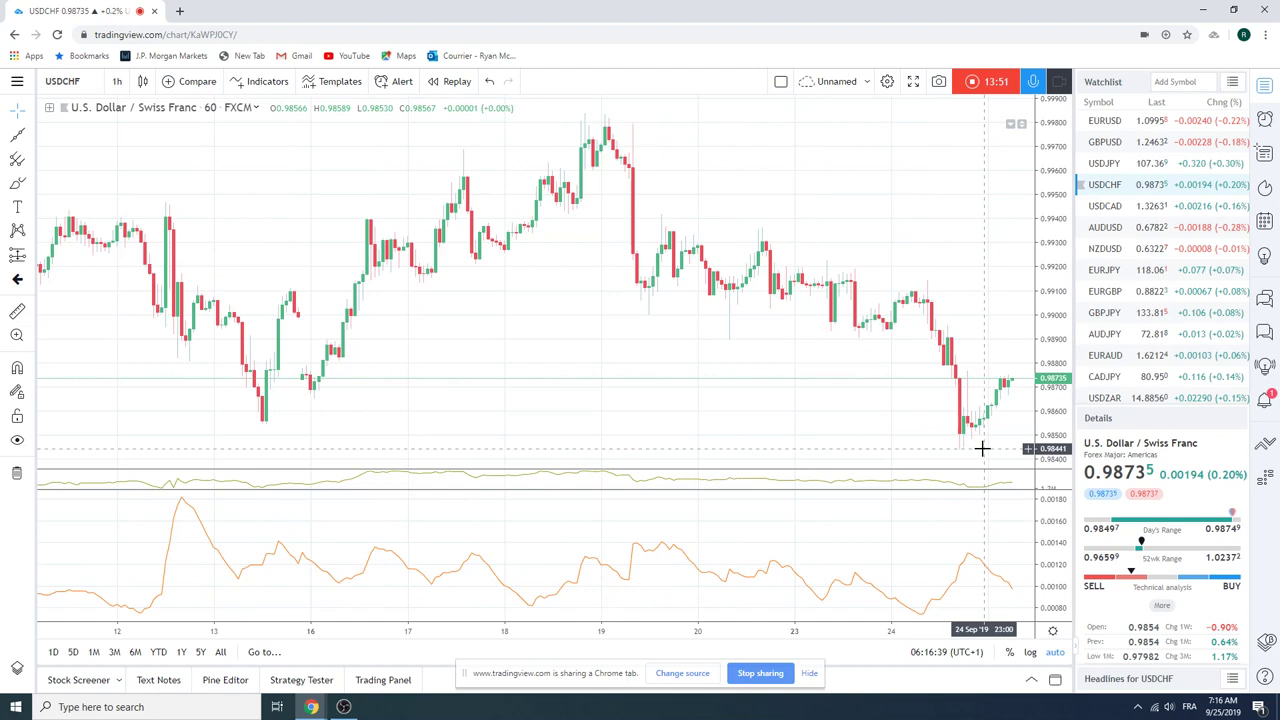
pyautogui.scroll(-5, 826, 334)
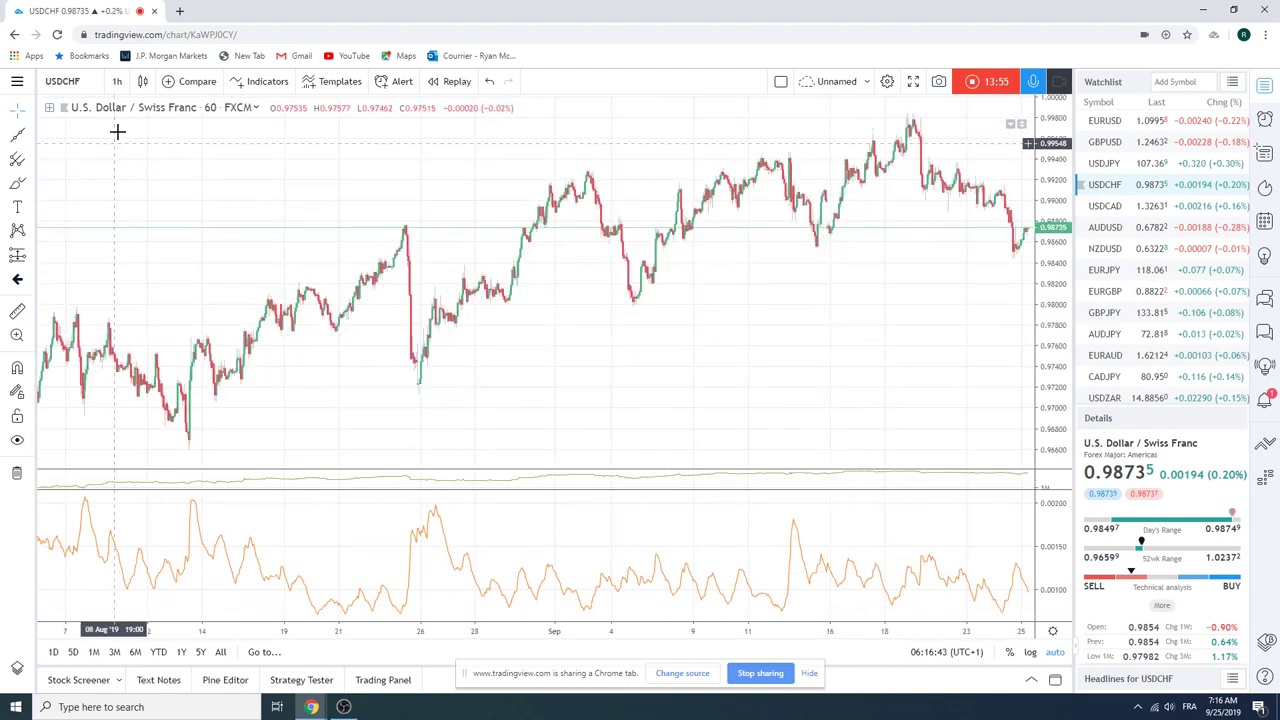
# Step: Change the USDCHF interval from 1 hour to 1 day, spanning 2017 to September 2019
pyautogui.click(117, 81)
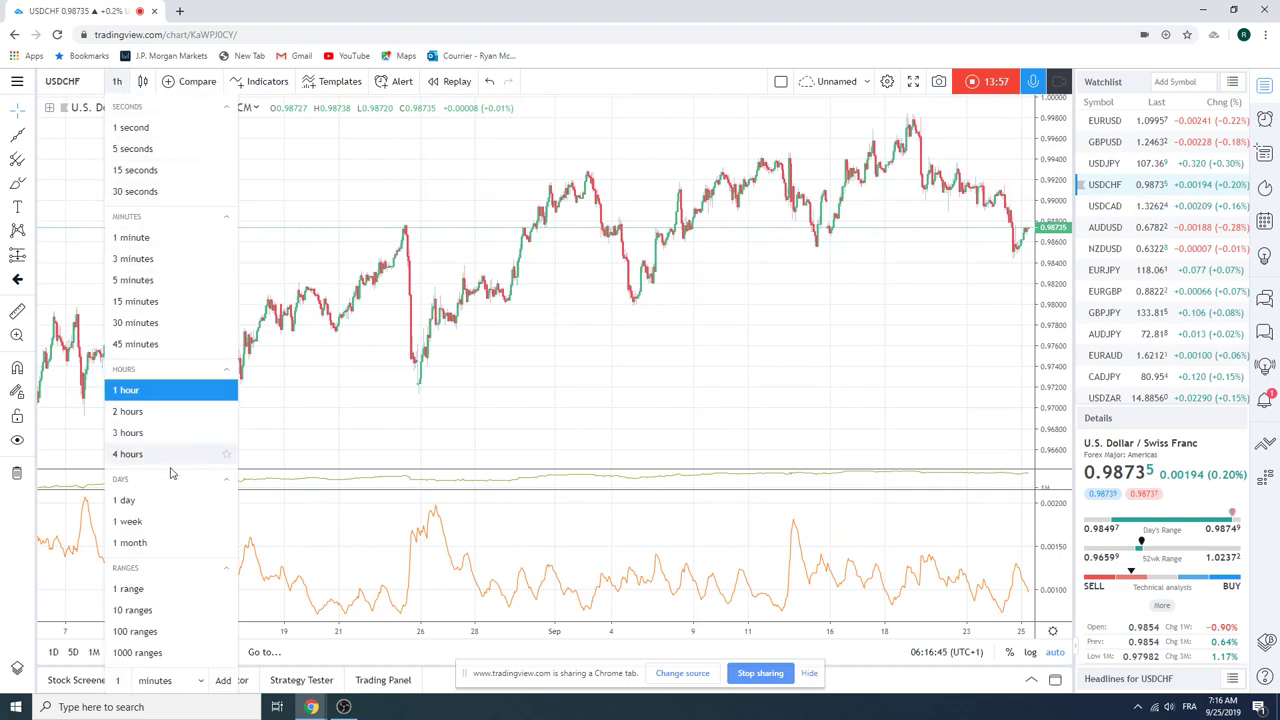
pyautogui.click(180, 501)
pyautogui.scroll(3, 641, 370)
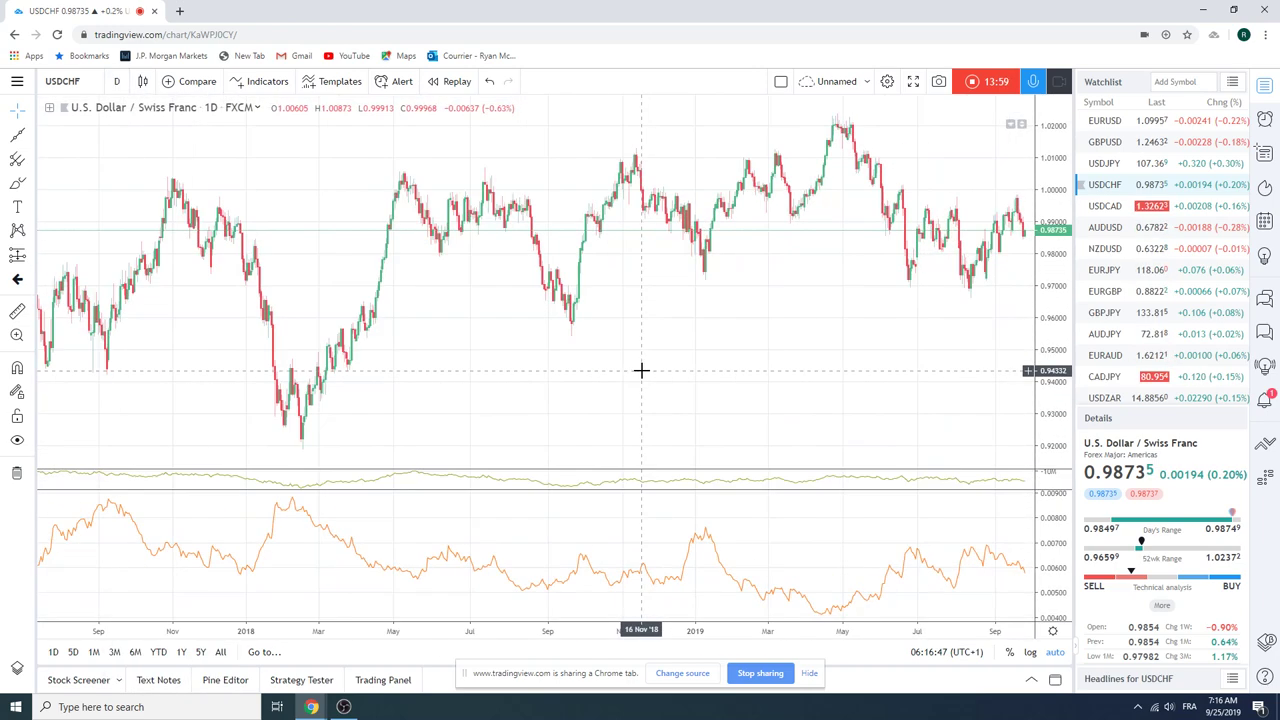